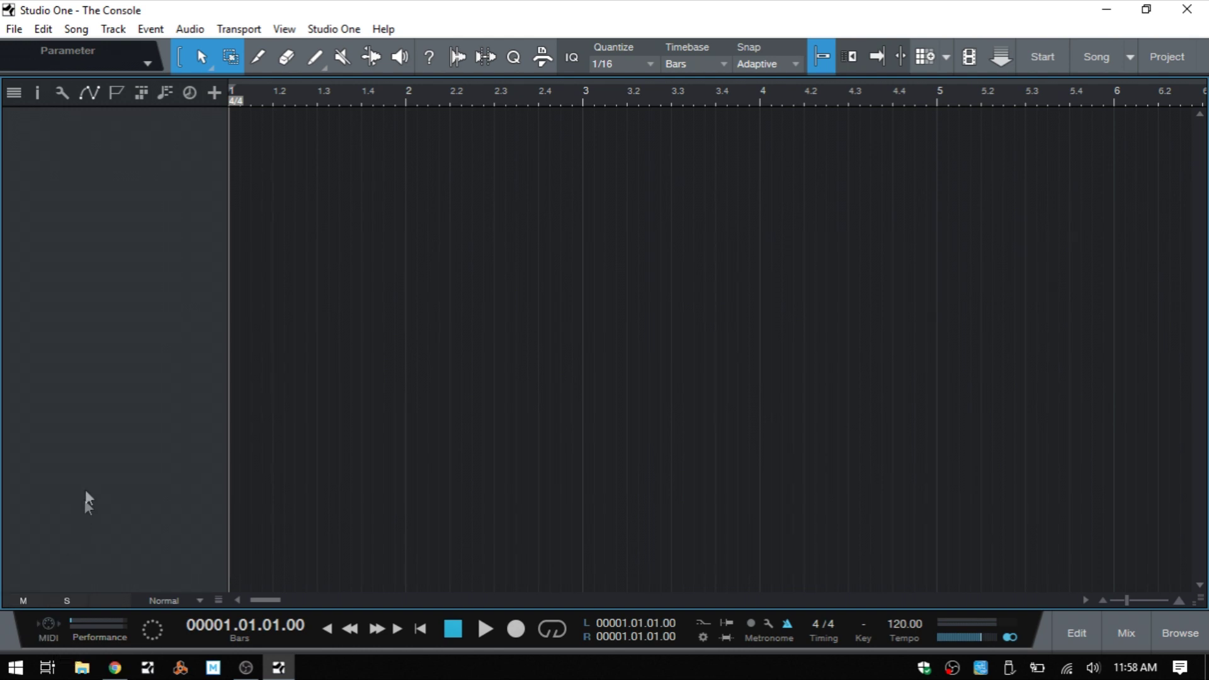
# Open the MIDI Monitor, clear its logged note messages and close the window.
pyautogui.click(46, 623)
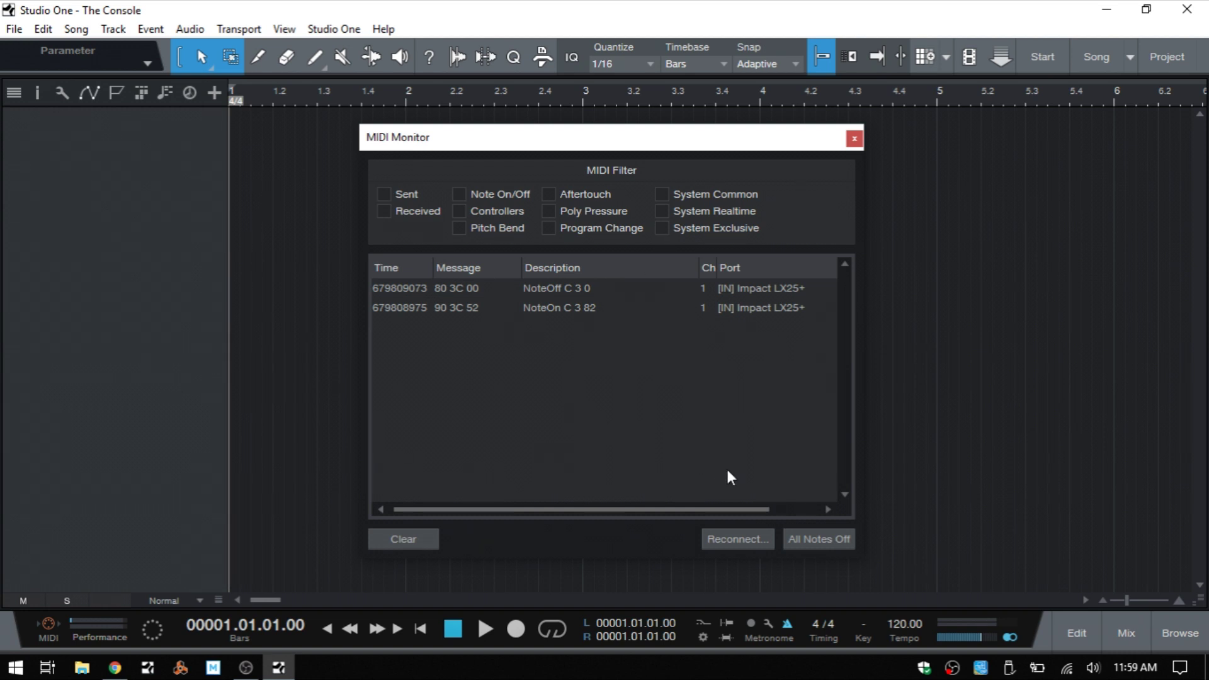
pyautogui.click(413, 542)
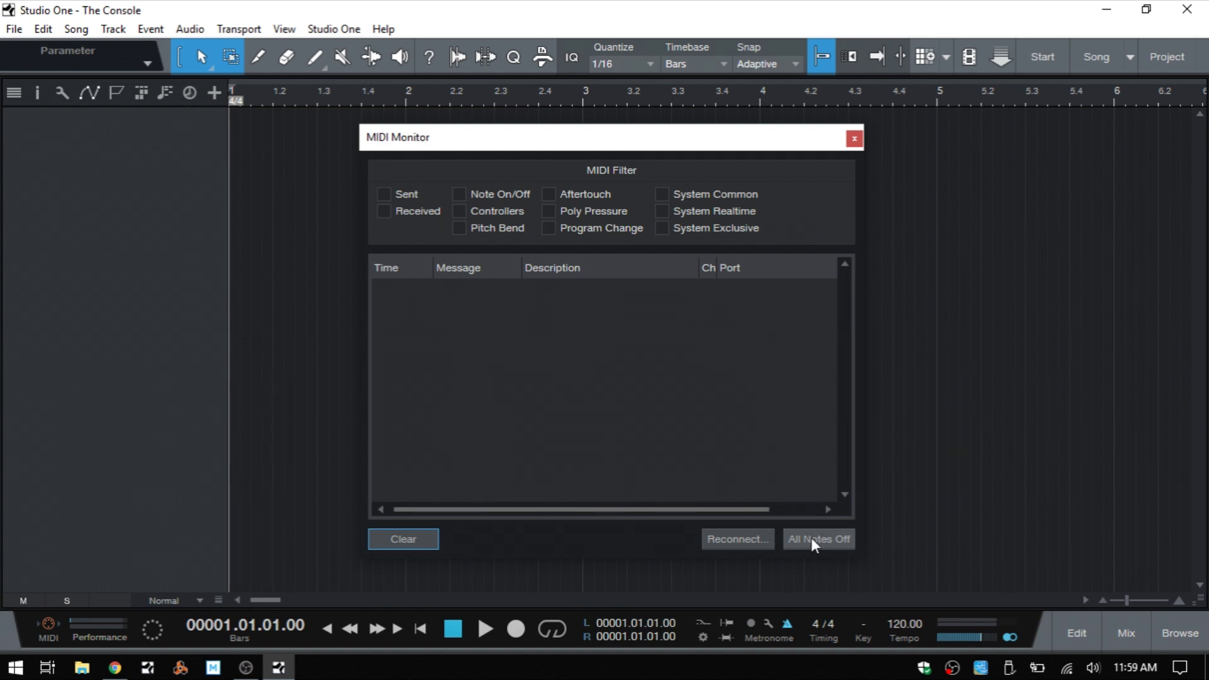
pyautogui.click(855, 139)
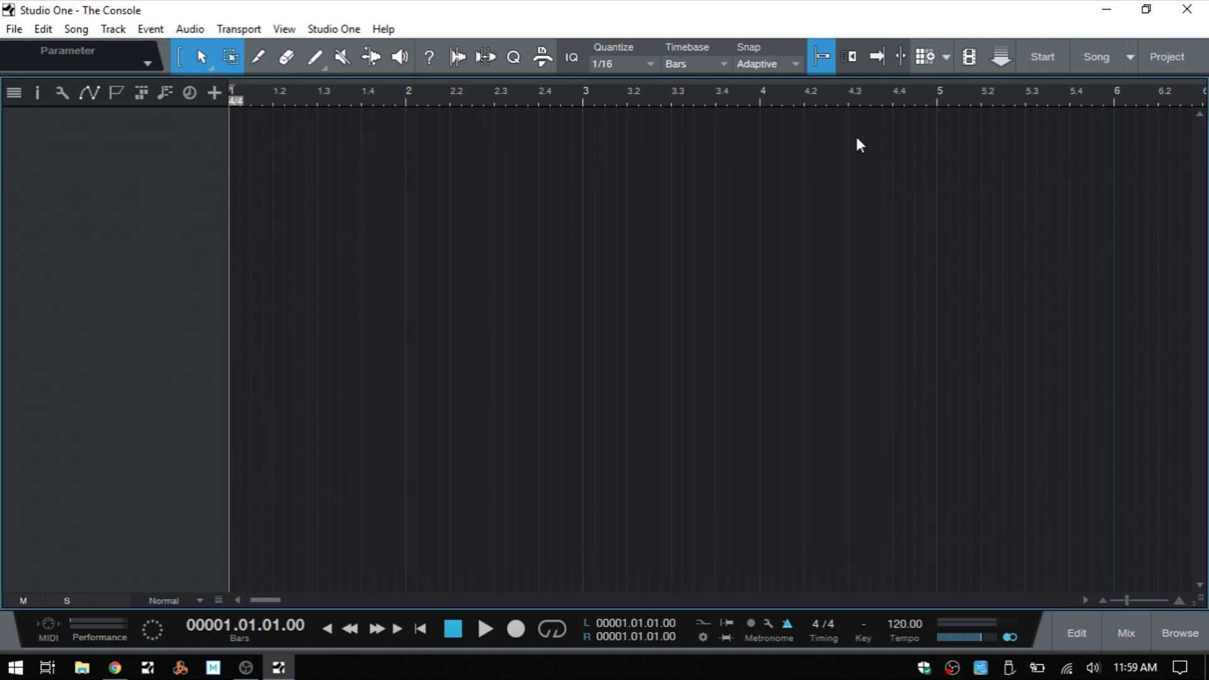
# In the Performance Monitor, keep Dropout Protection at Minimum and enable Show Devices.
pyautogui.click(96, 637)
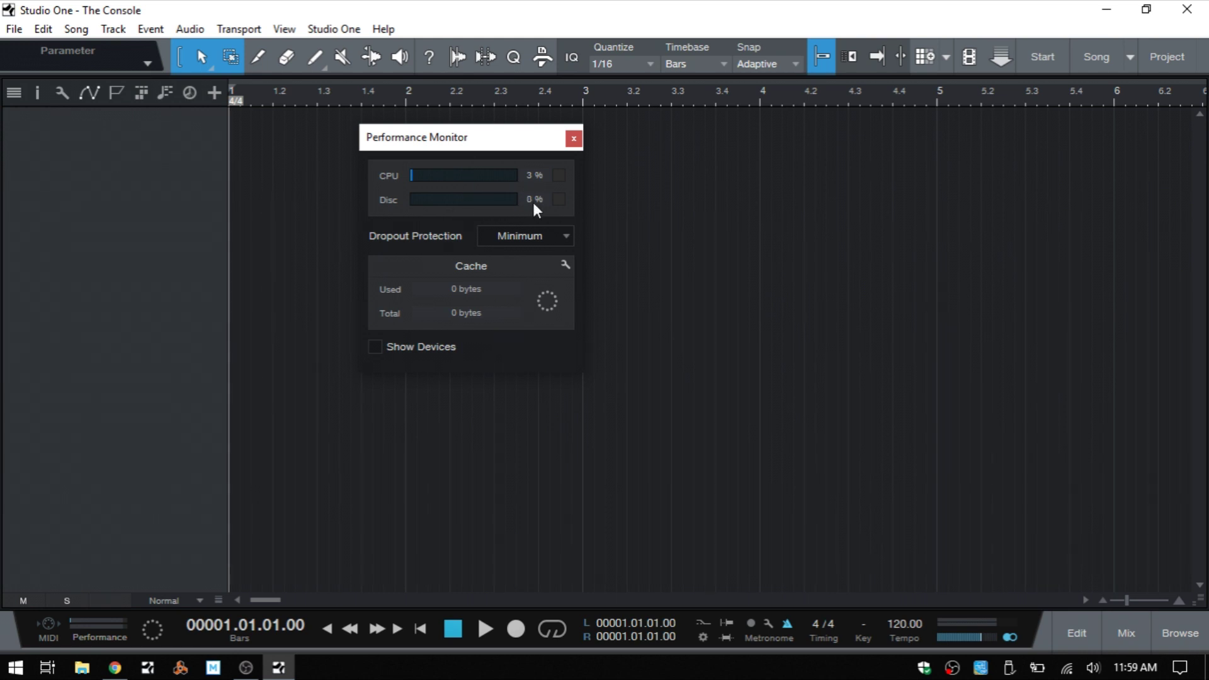
pyautogui.click(541, 240)
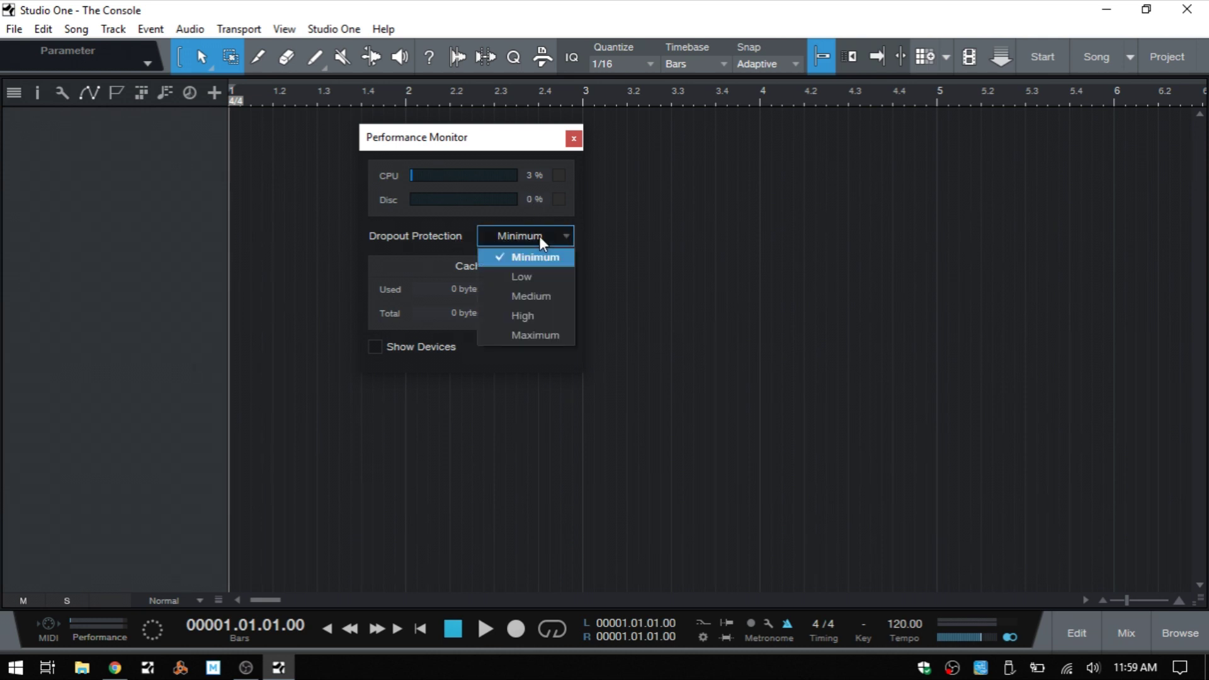
pyautogui.click(413, 253)
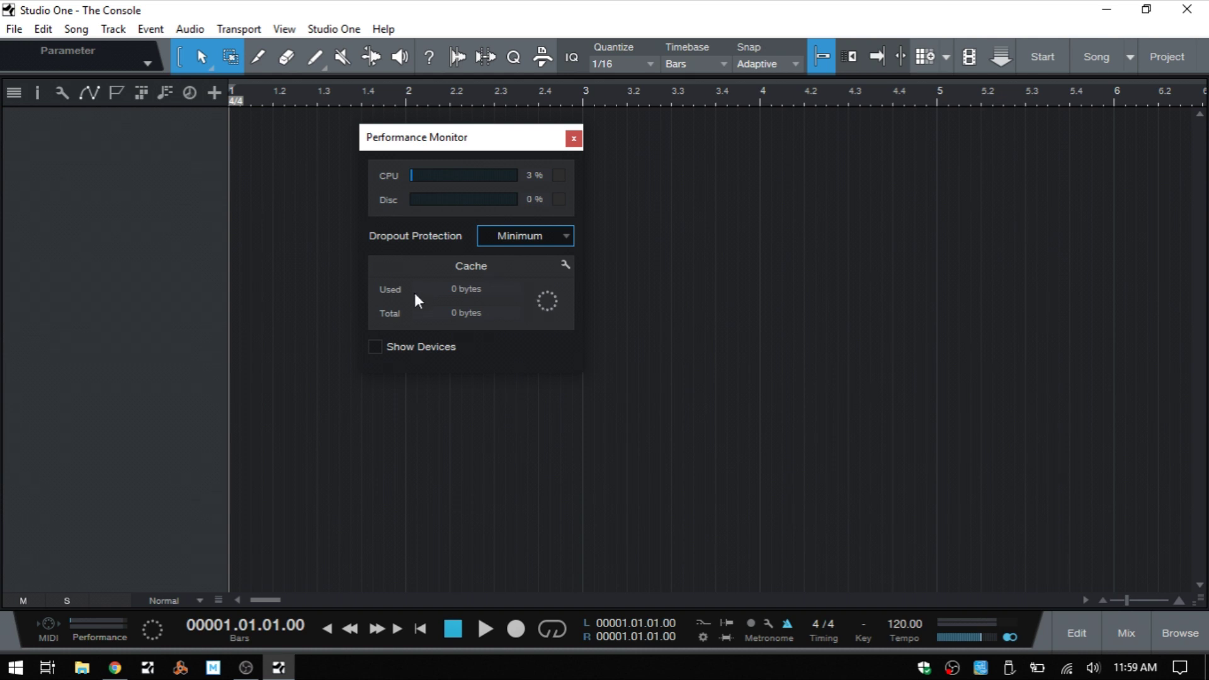
pyautogui.click(376, 347)
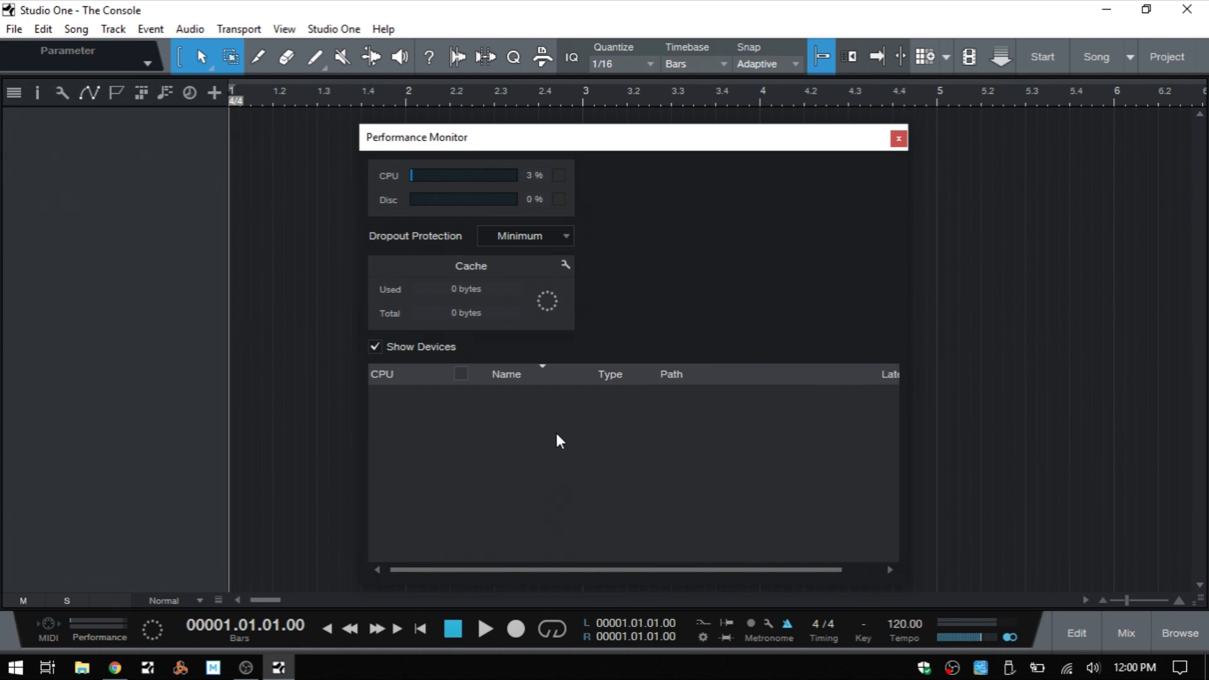
# Drag Mai Tai from the Instruments browser into the arrangement, then close its window and the browser.
pyautogui.click(898, 140)
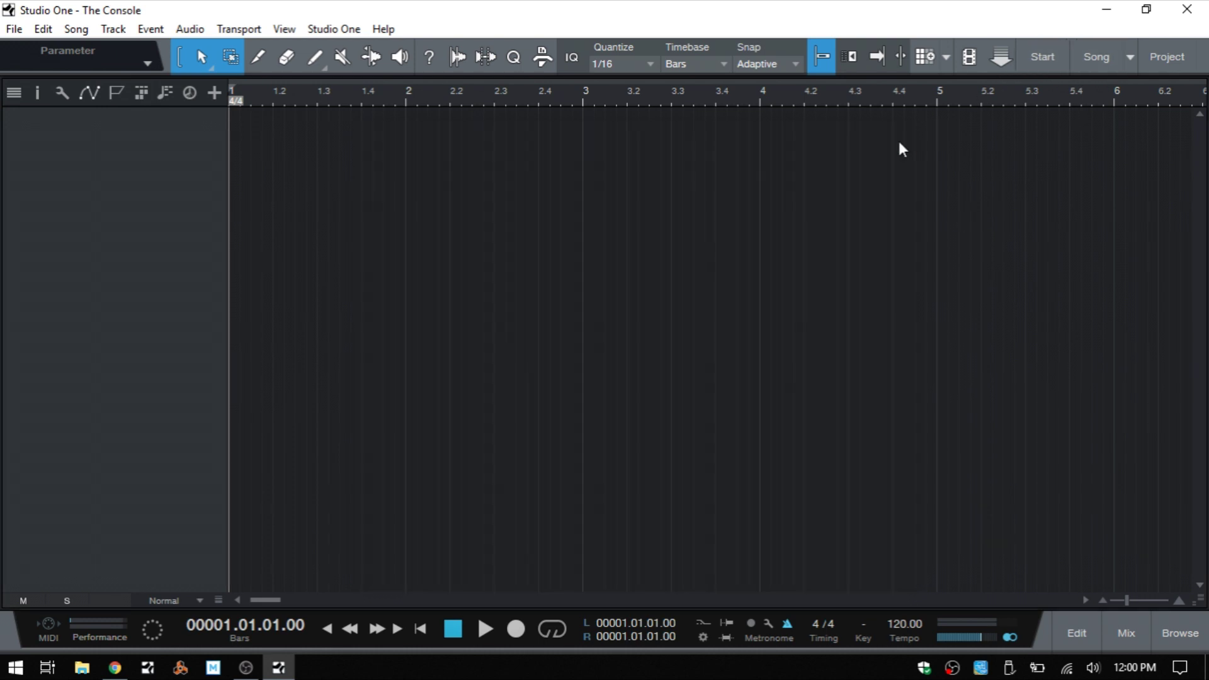
pyautogui.press('F5')
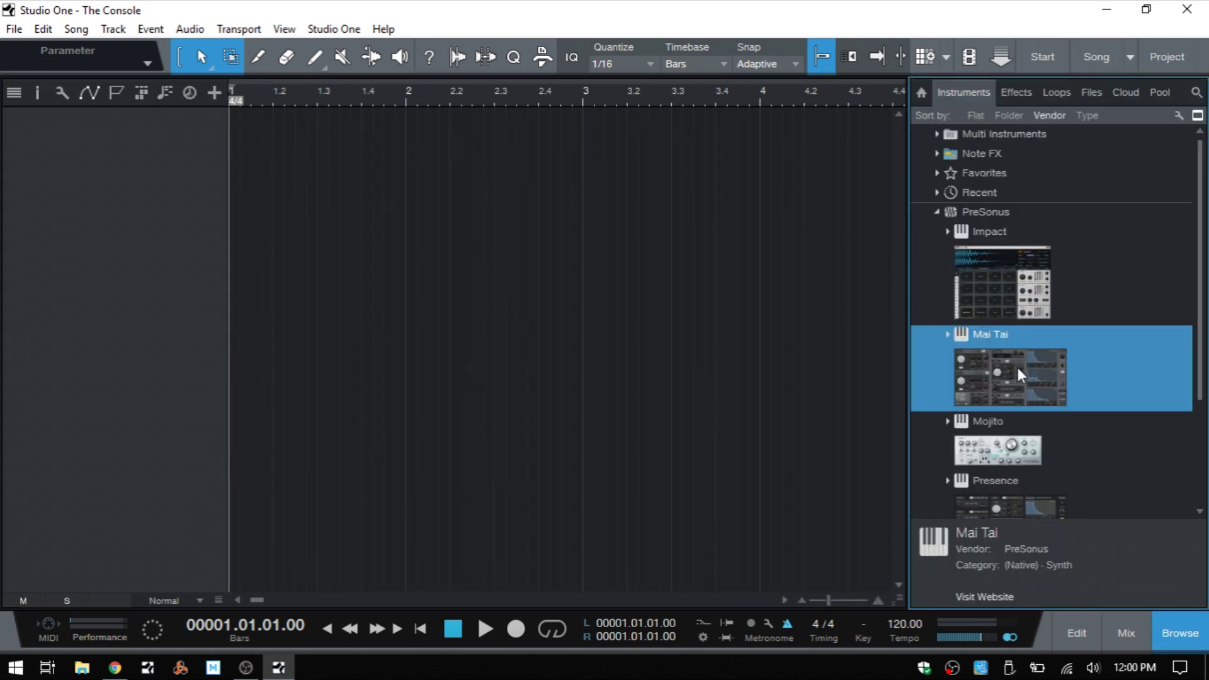
pyautogui.moveTo(1018, 368); pyautogui.dragTo(537, 253)
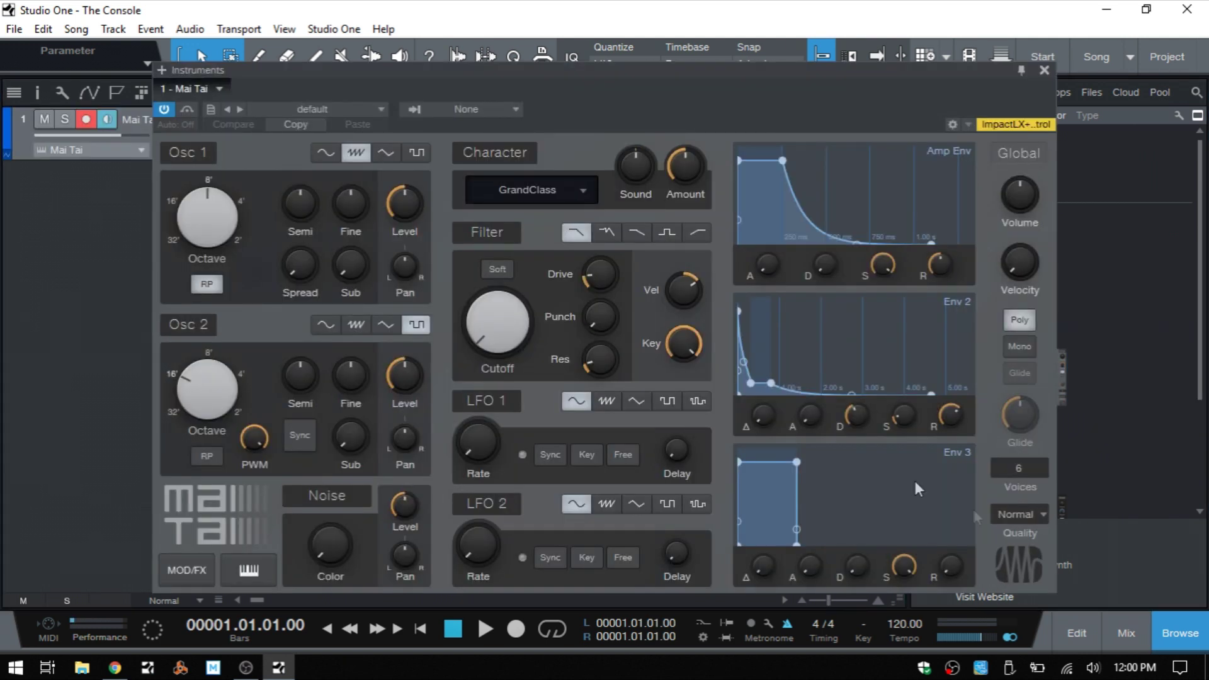
pyautogui.click(1044, 71)
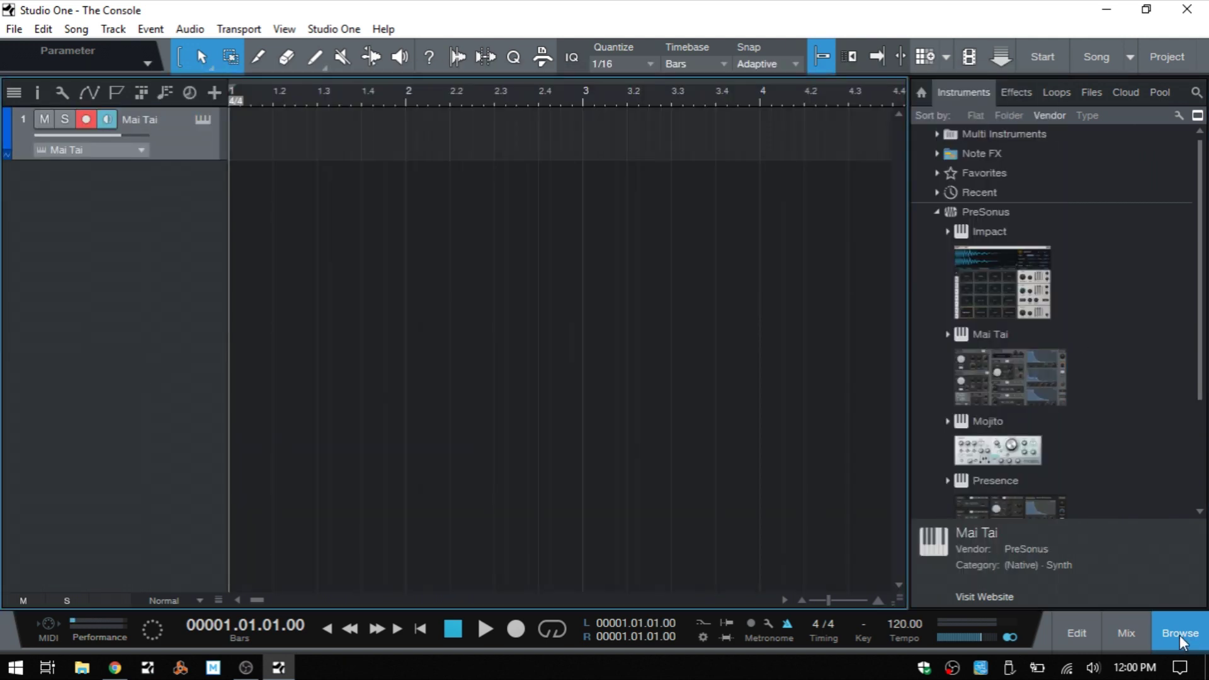
pyautogui.click(1180, 633)
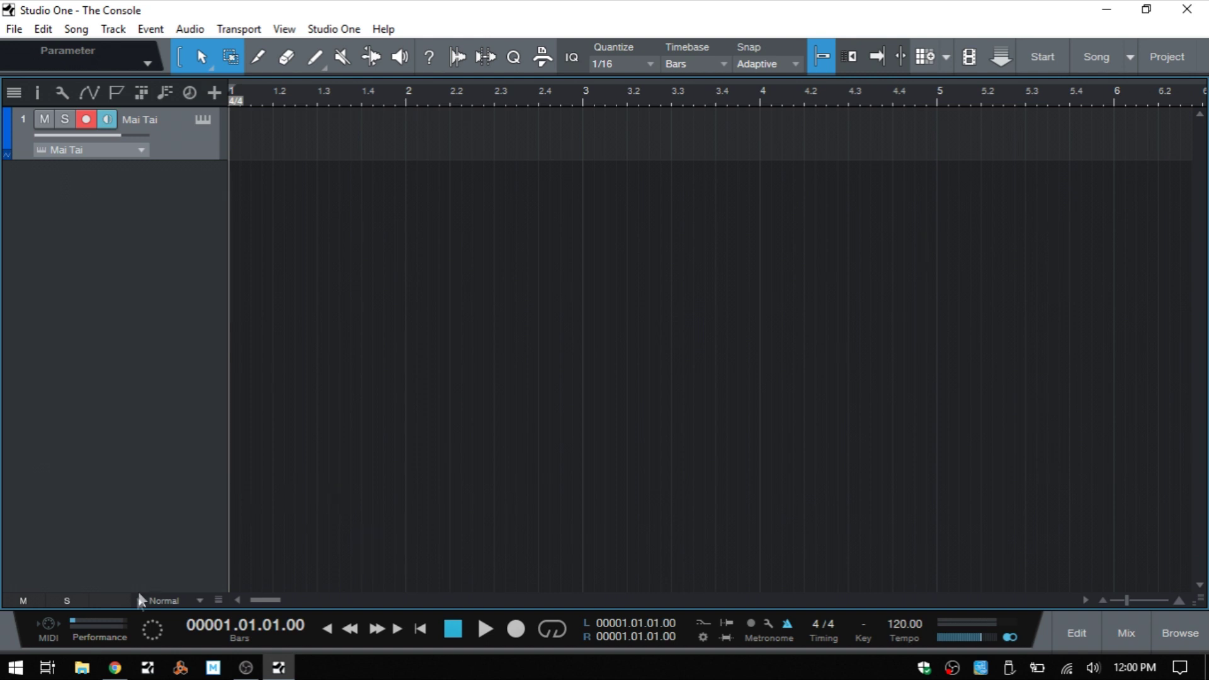
# Check the Performance Monitor after adding Mai Tai, then play the song from the start.
pyautogui.click(104, 635)
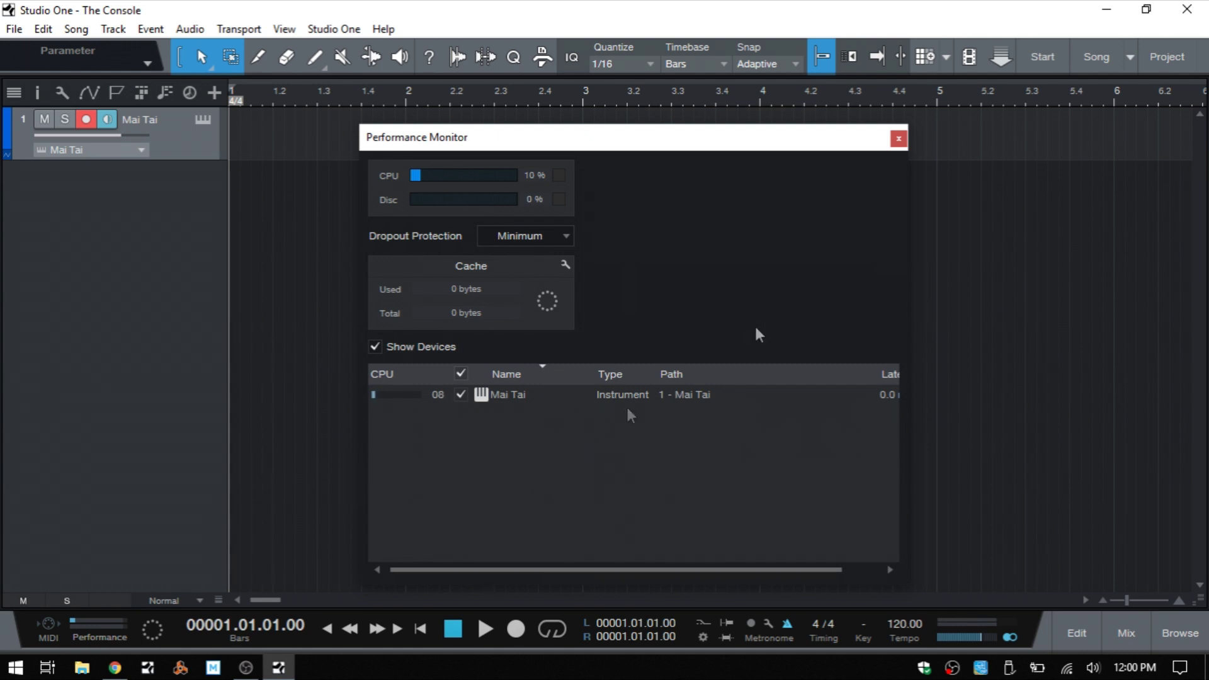
pyautogui.click(898, 139)
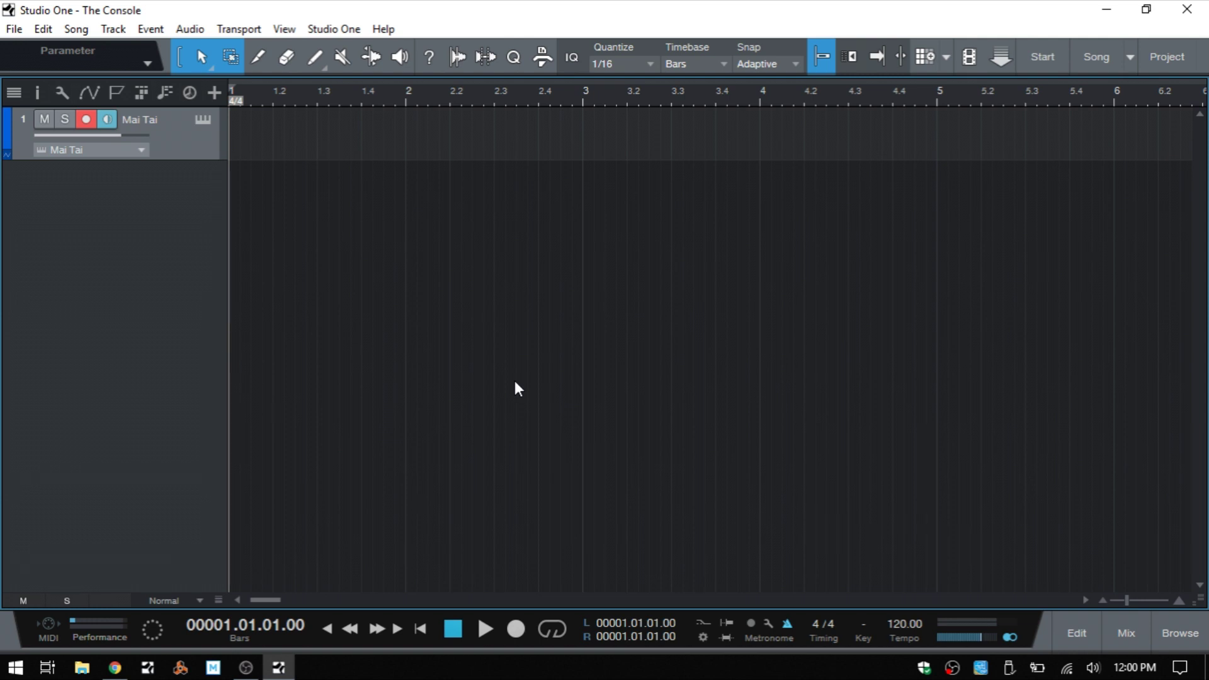
pyautogui.press('space')
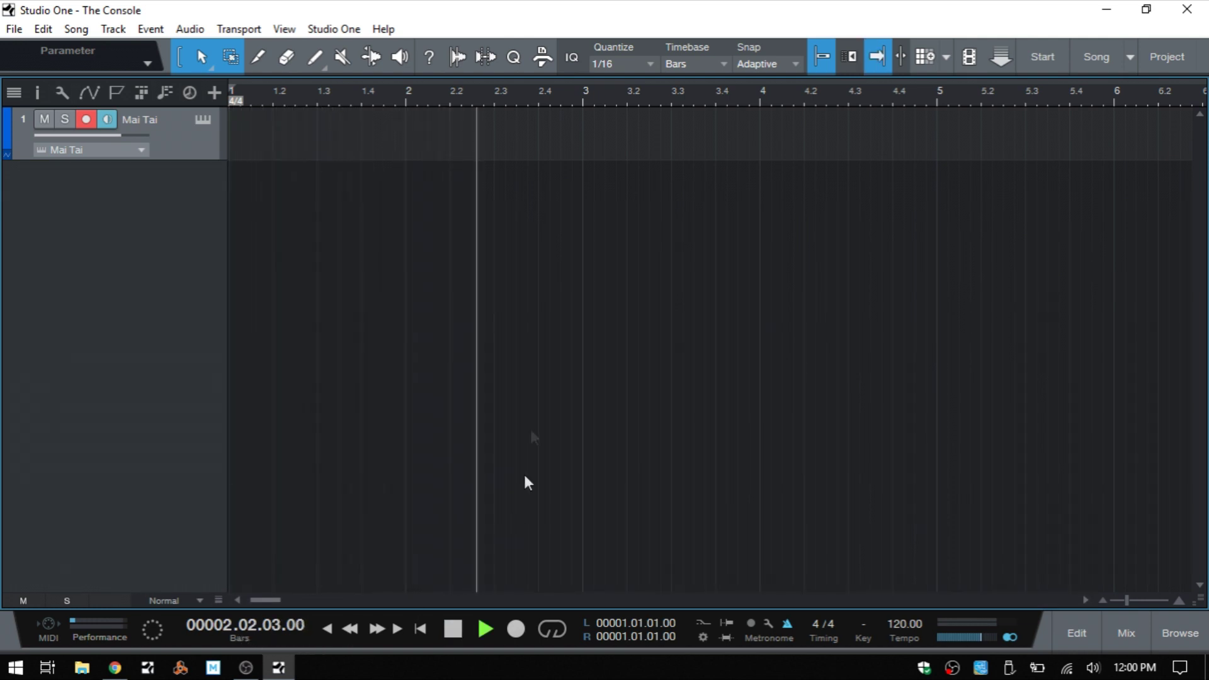
# Stop playback and scroll the time display until the playhead sits at 00003.01.01.24.
pyautogui.press('space')
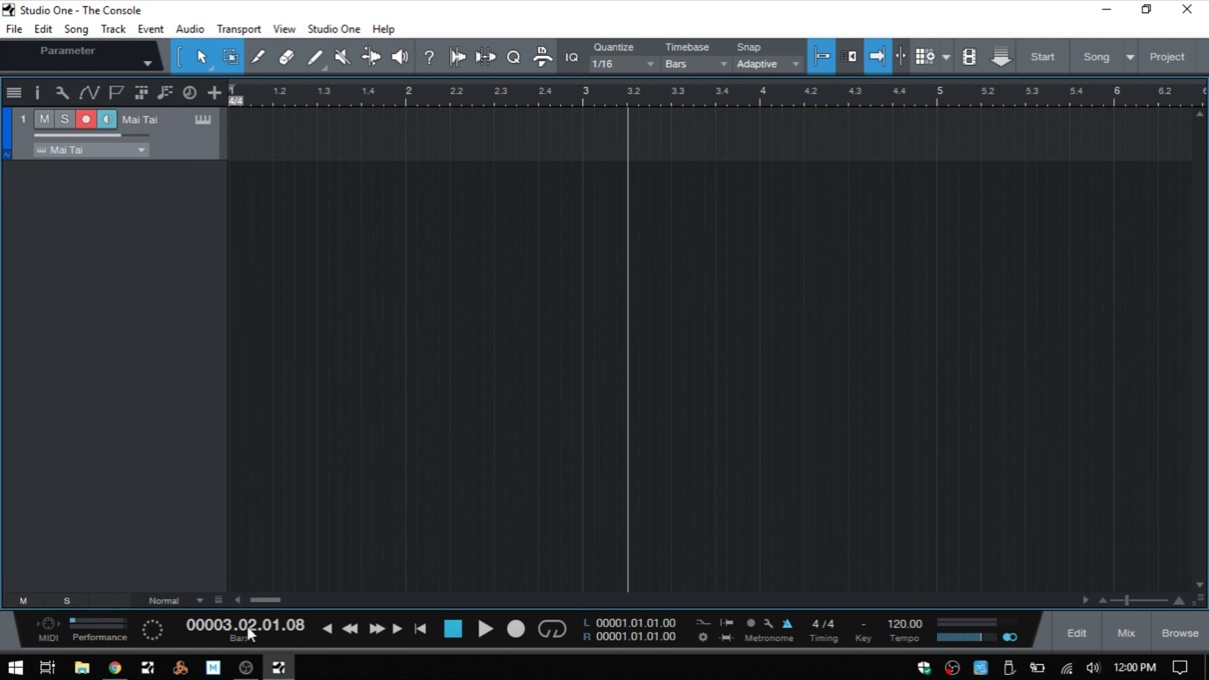
pyautogui.scroll(-3, 250, 626)
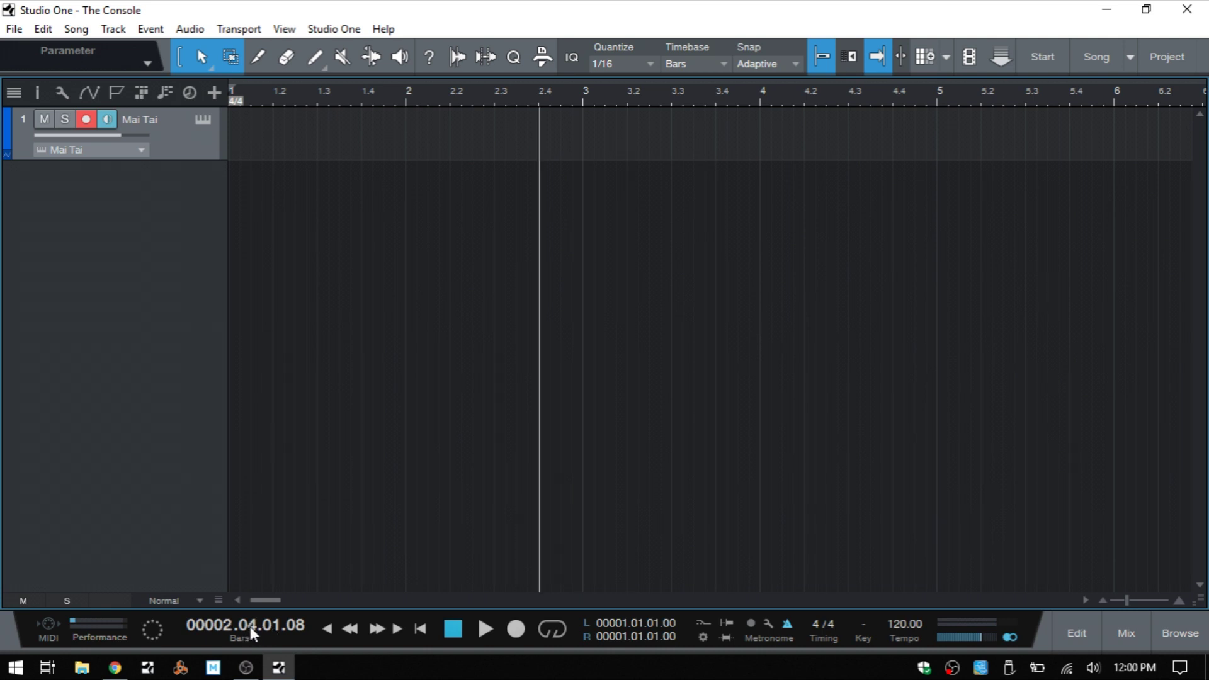
pyautogui.scroll(-2, 250, 626)
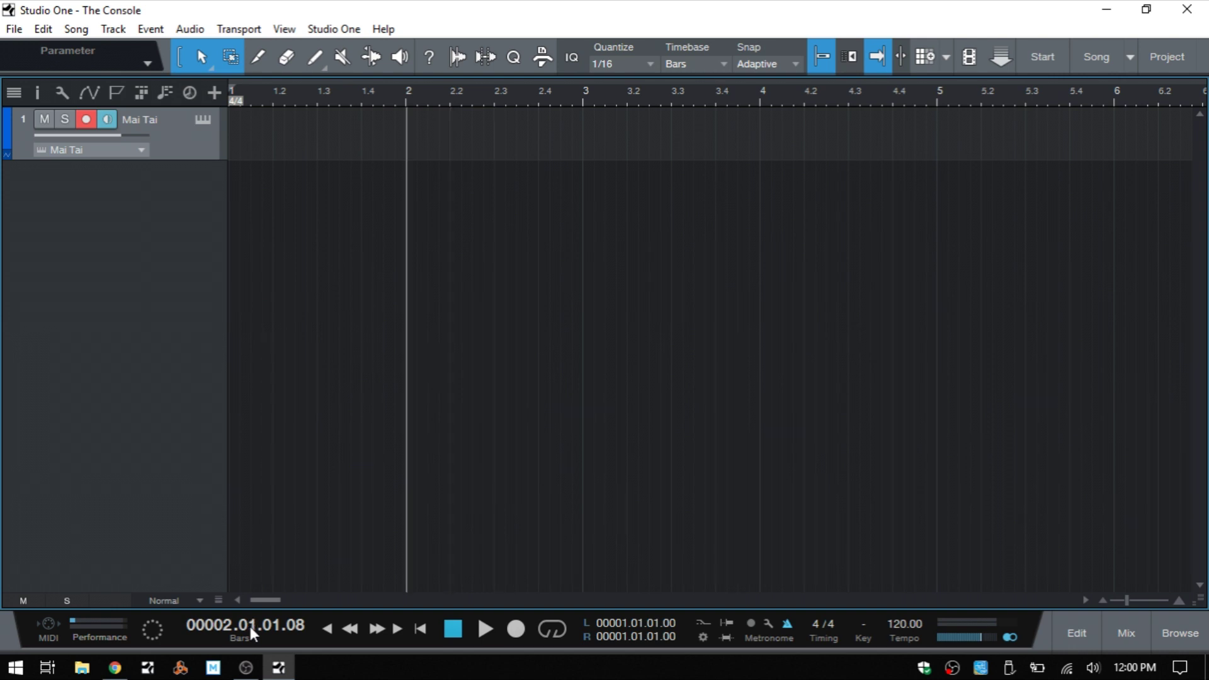
pyautogui.scroll(1, 251, 626)
pyautogui.scroll(2, 250, 626)
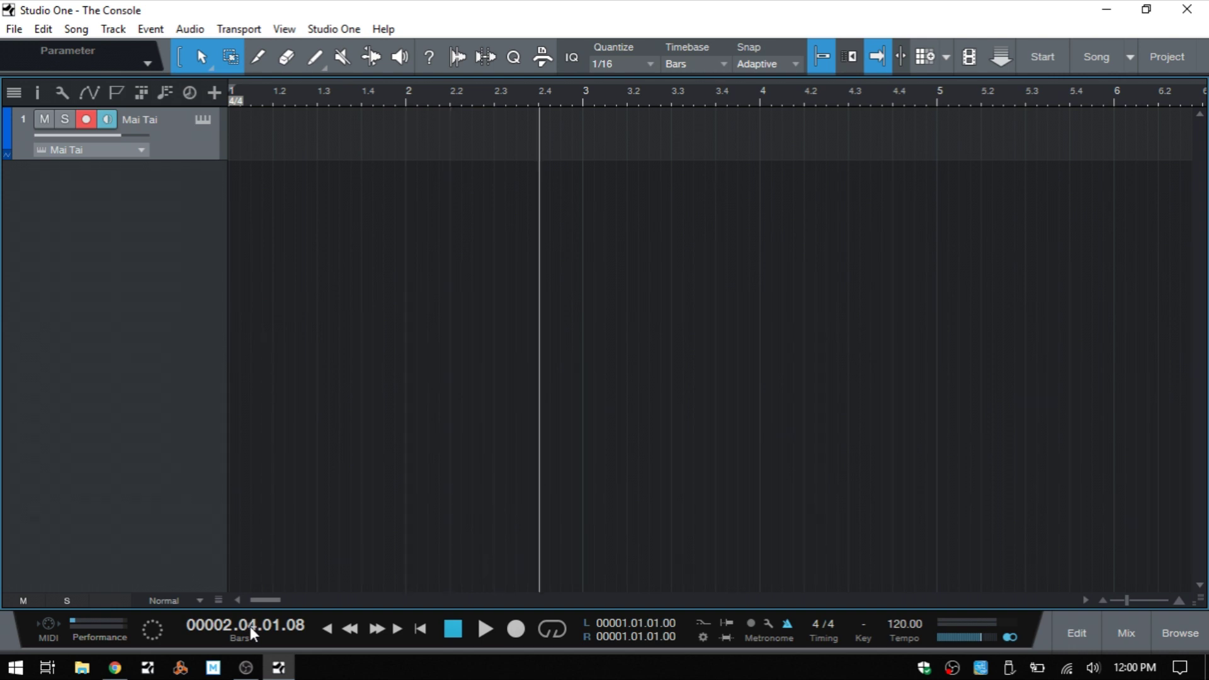
pyautogui.scroll(3, 251, 626)
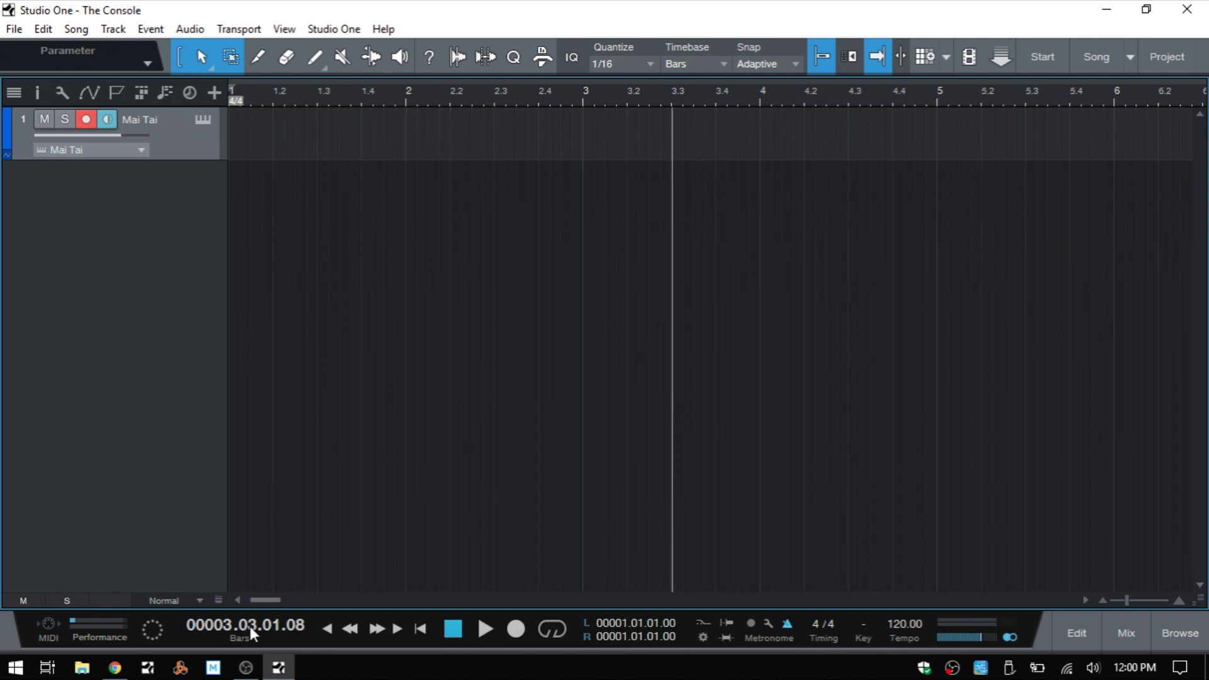
pyautogui.scroll(2, 250, 630)
pyautogui.scroll(-1, 250, 630)
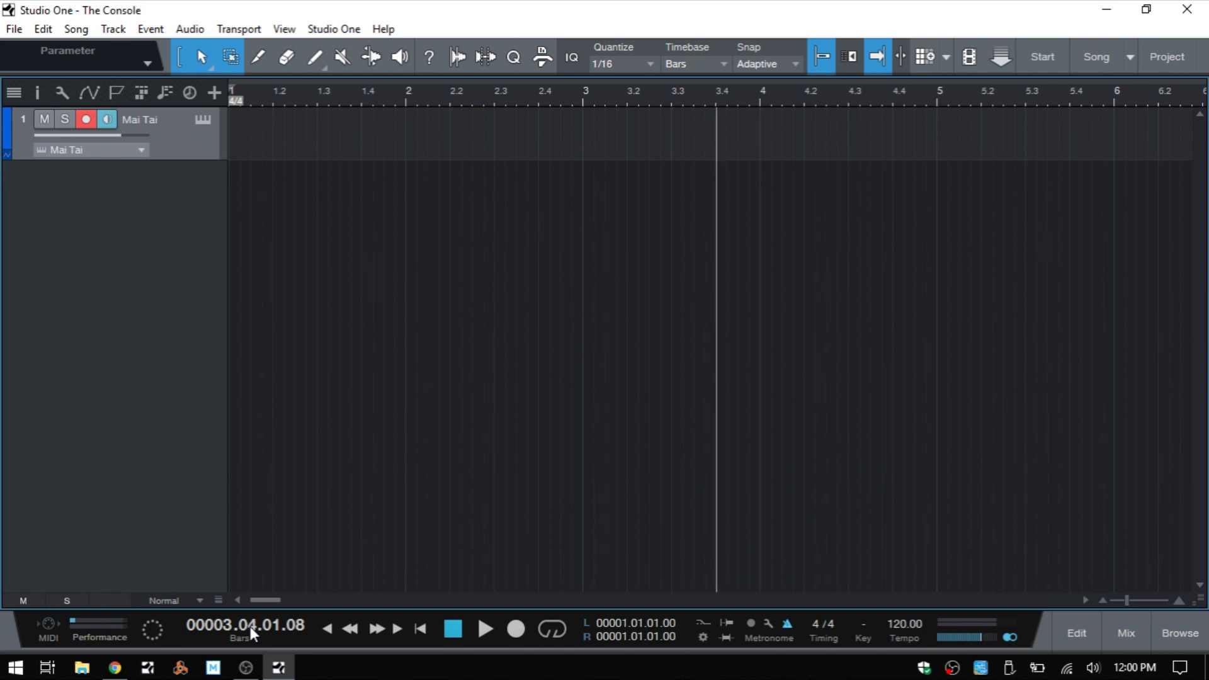
pyautogui.scroll(-1, 251, 631)
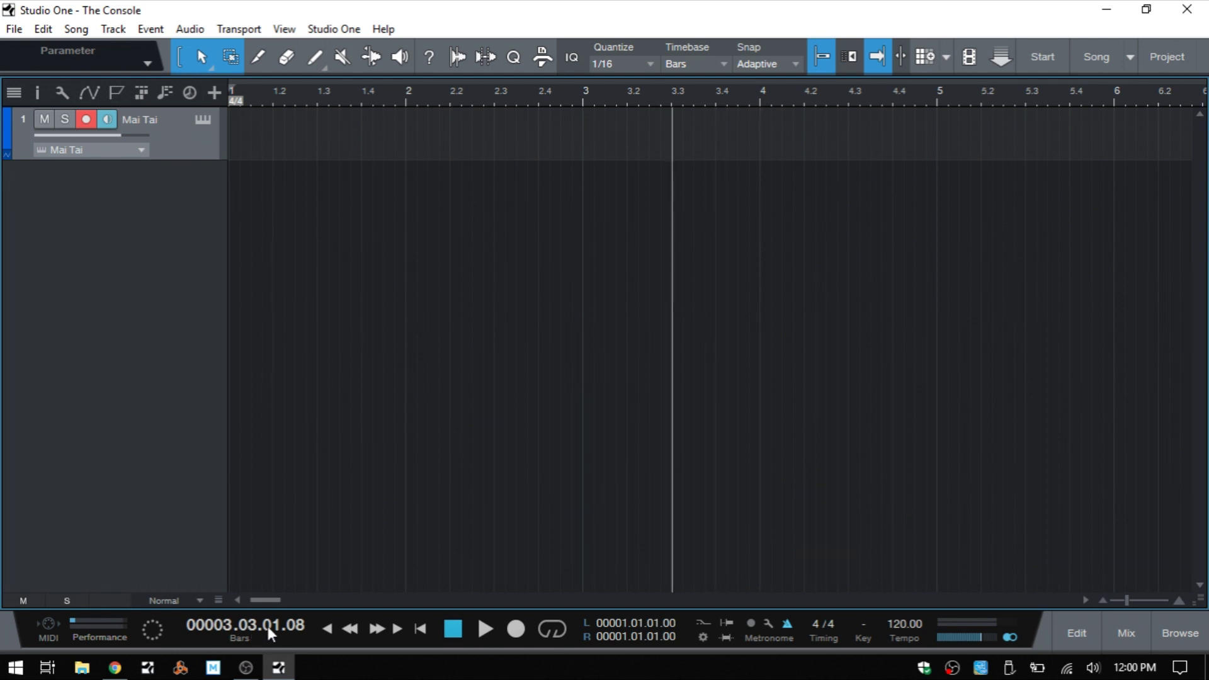
pyautogui.scroll(4, 266, 624)
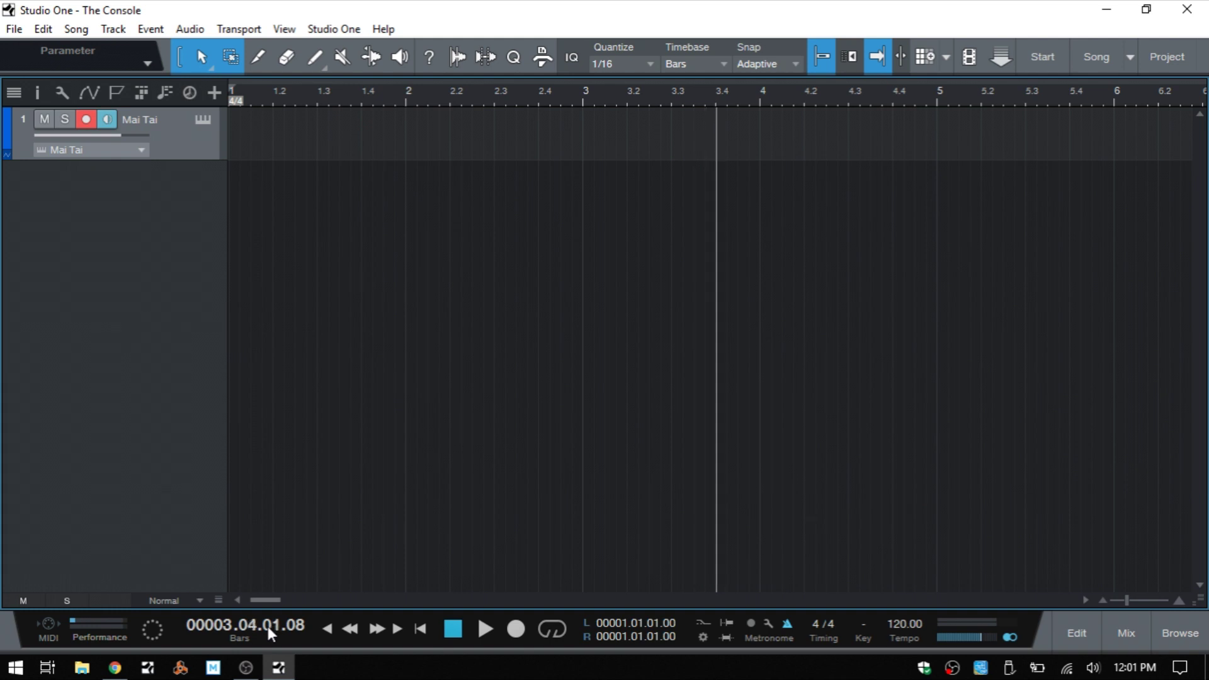
pyautogui.scroll(4, 266, 623)
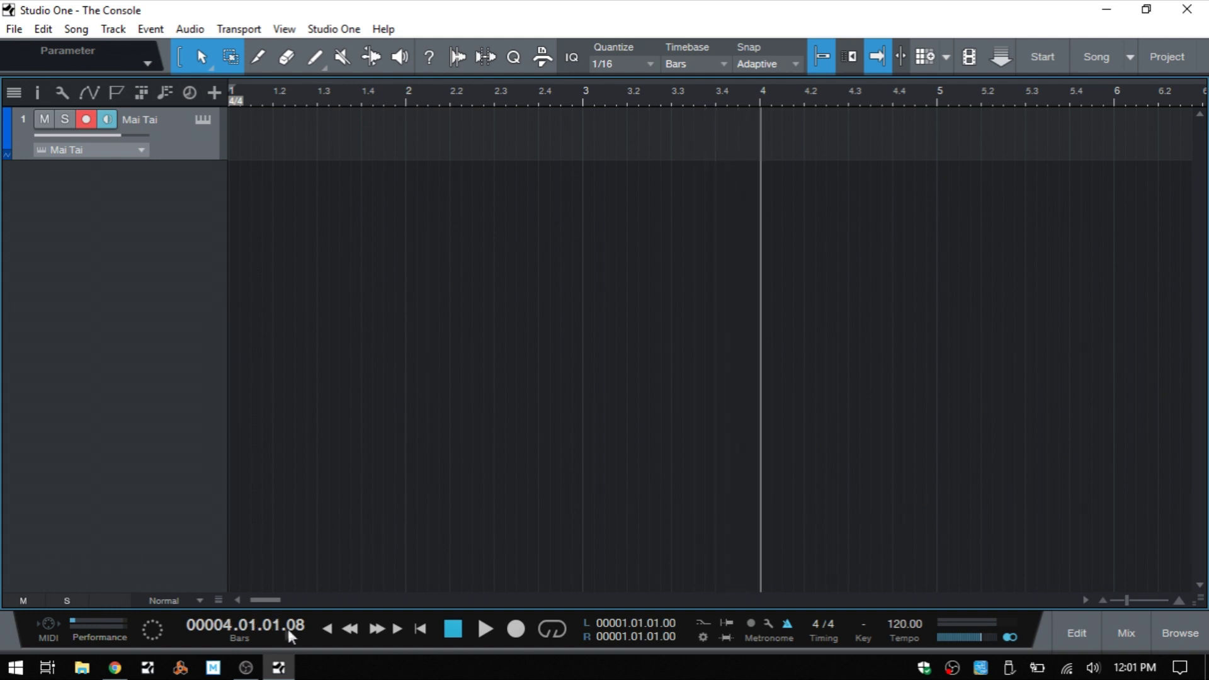
pyautogui.scroll(2, 292, 626)
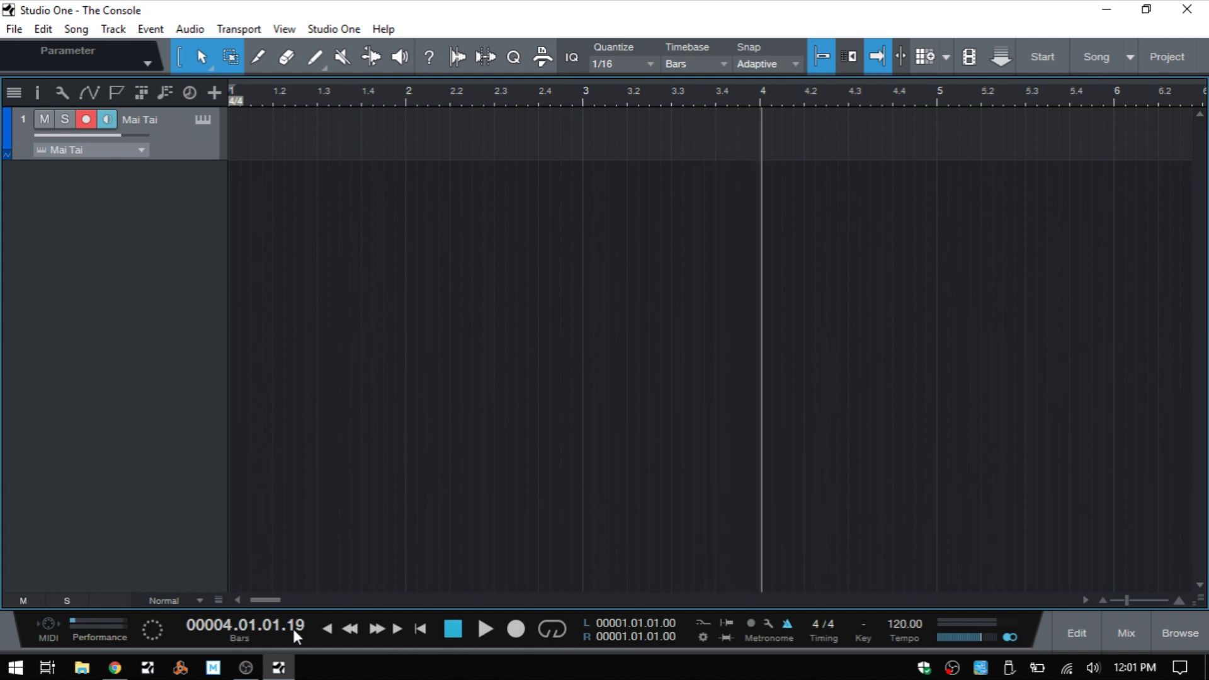
pyautogui.scroll(5, 292, 626)
pyautogui.scroll(-2, 209, 626)
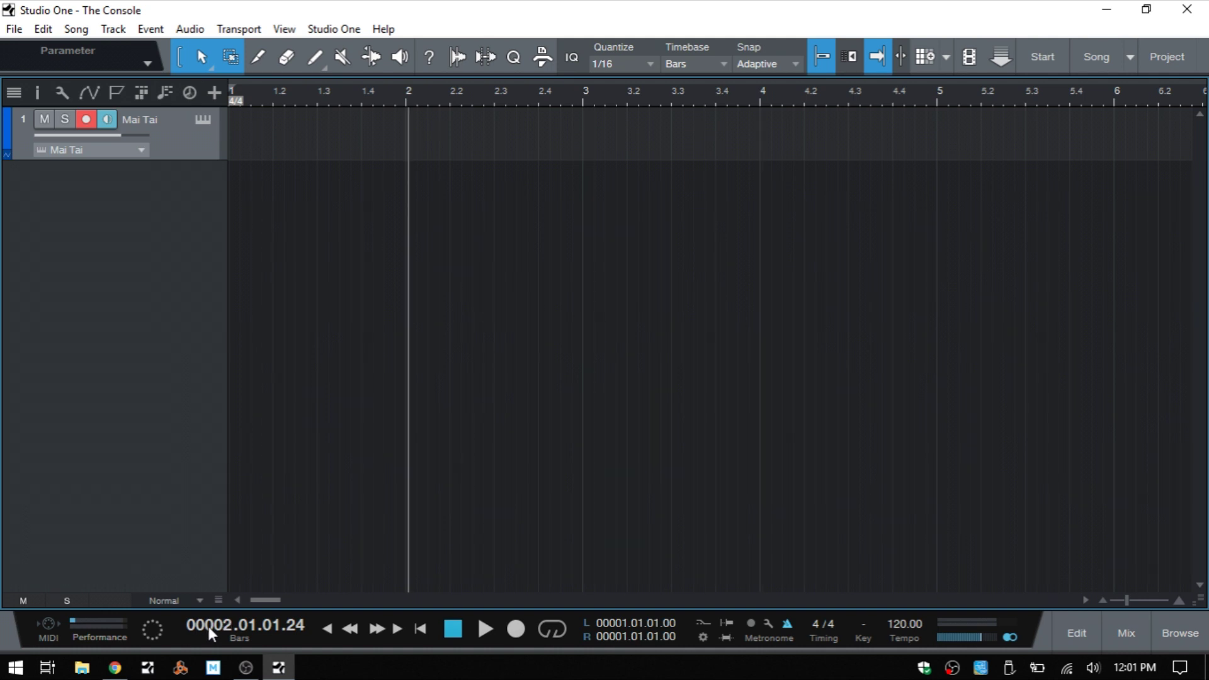
pyautogui.scroll(3, 209, 626)
pyautogui.scroll(-1, 211, 626)
pyautogui.scroll(-1, 210, 626)
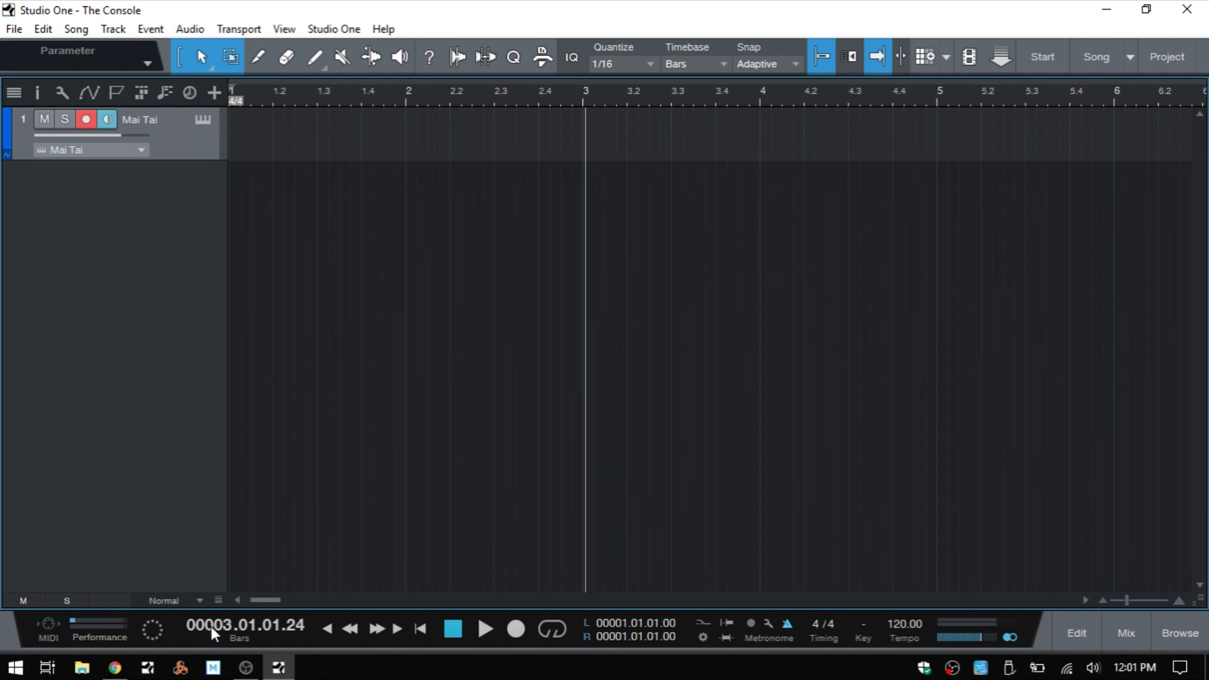
pyautogui.scroll(1, 210, 626)
pyautogui.scroll(-1, 210, 626)
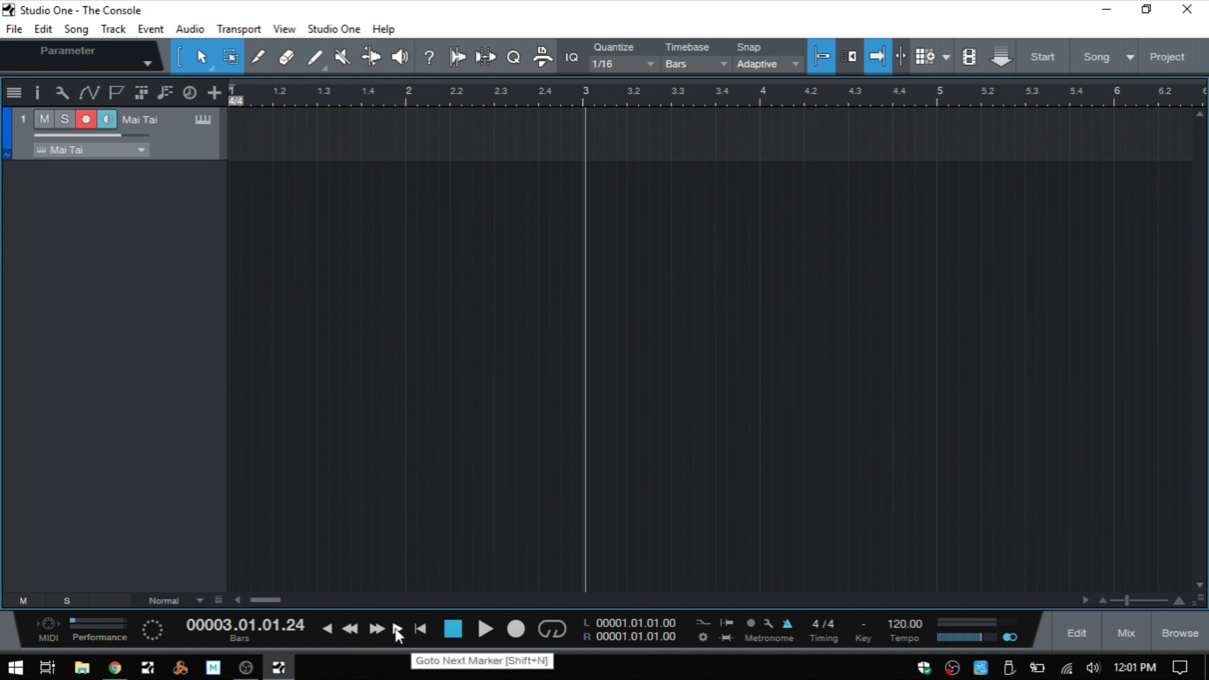
# Show the Marker track and add markers #2 at bar 3 and #3 at bar 5.
pyautogui.click(114, 93)
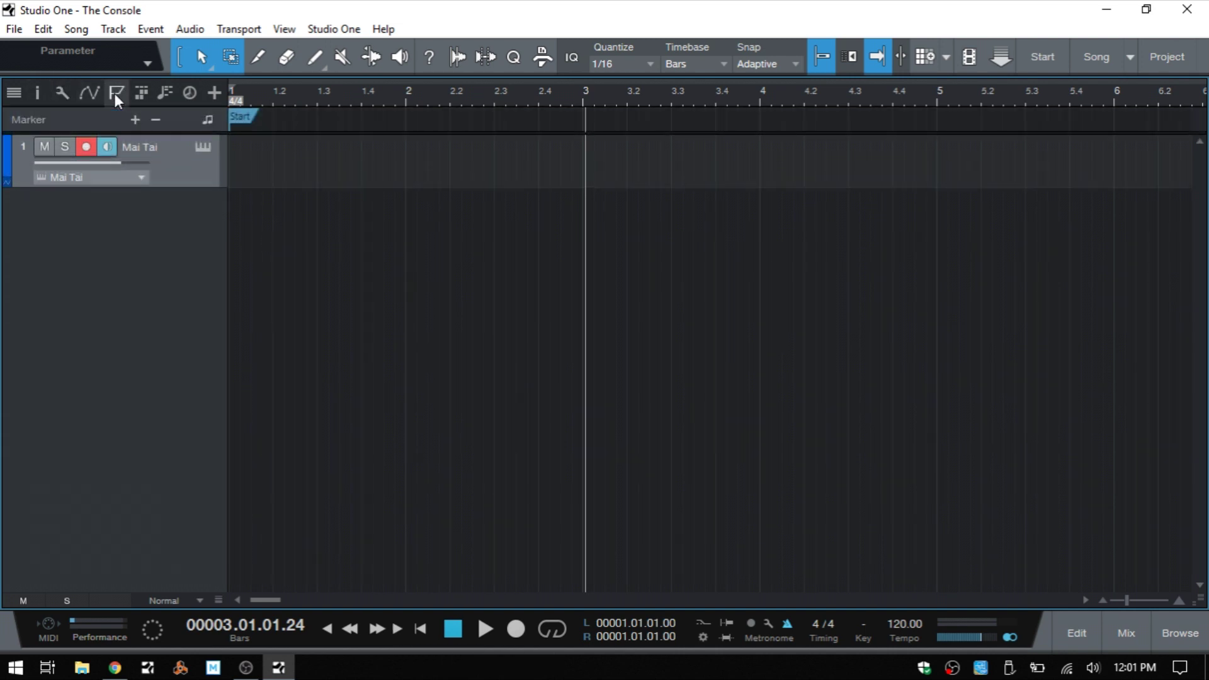
pyautogui.click(584, 101)
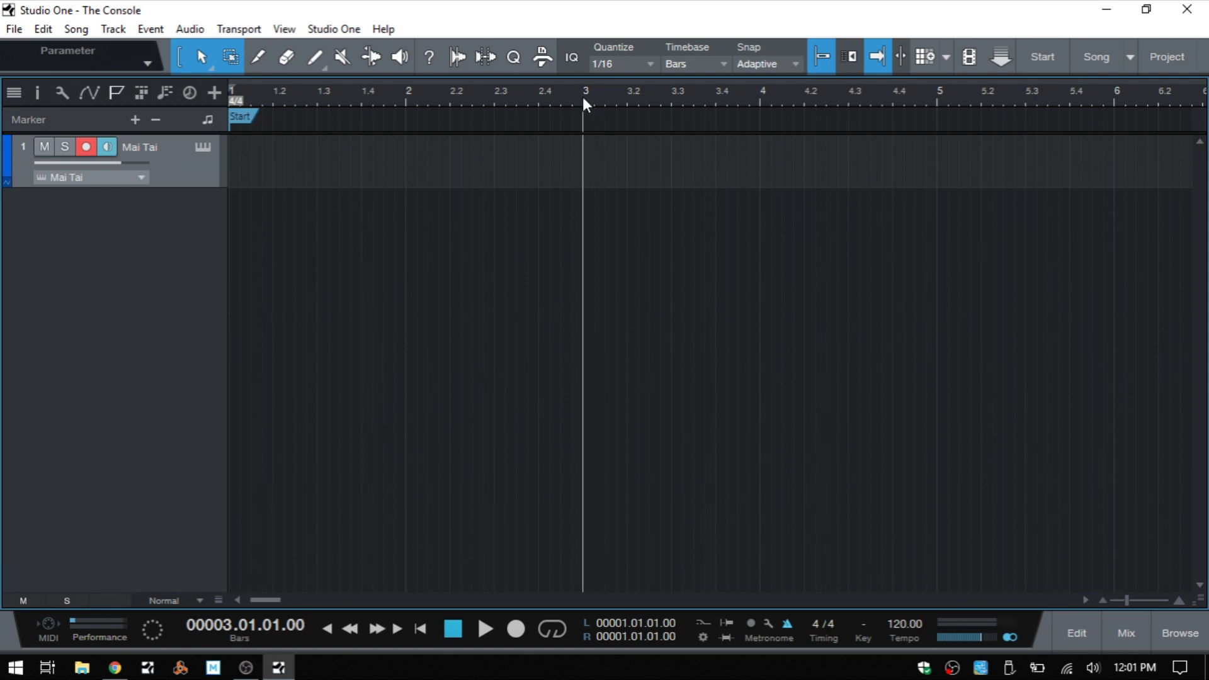
pyautogui.click(135, 118)
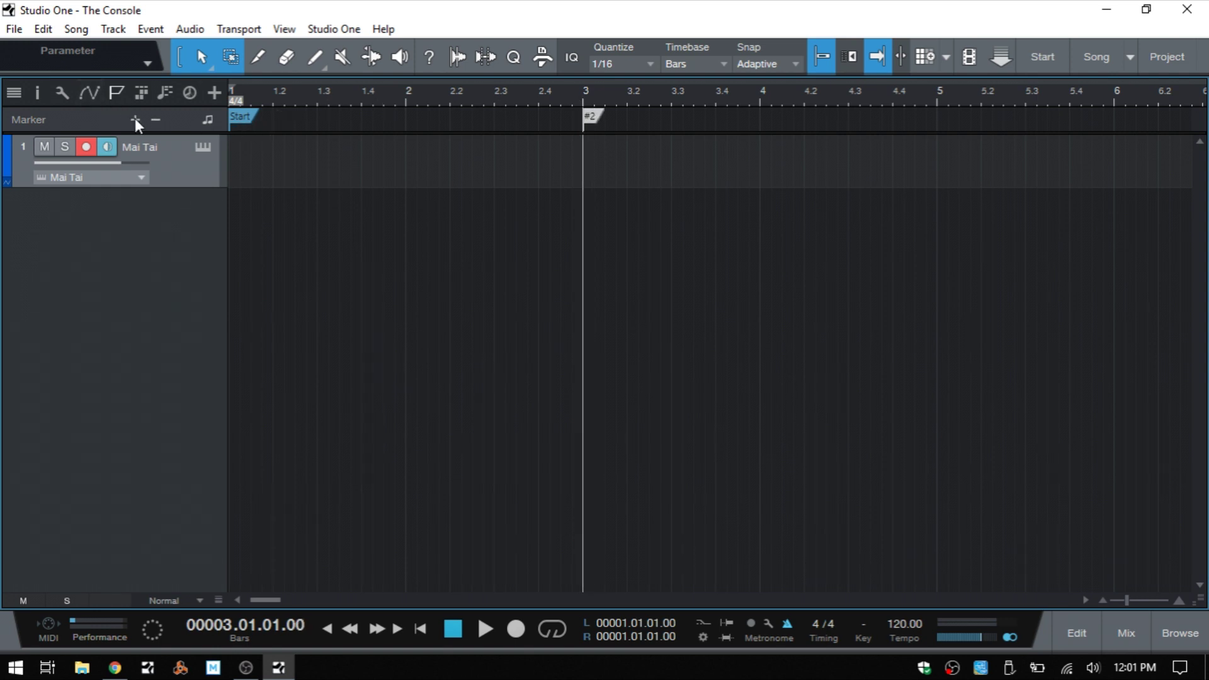
pyautogui.click(938, 101)
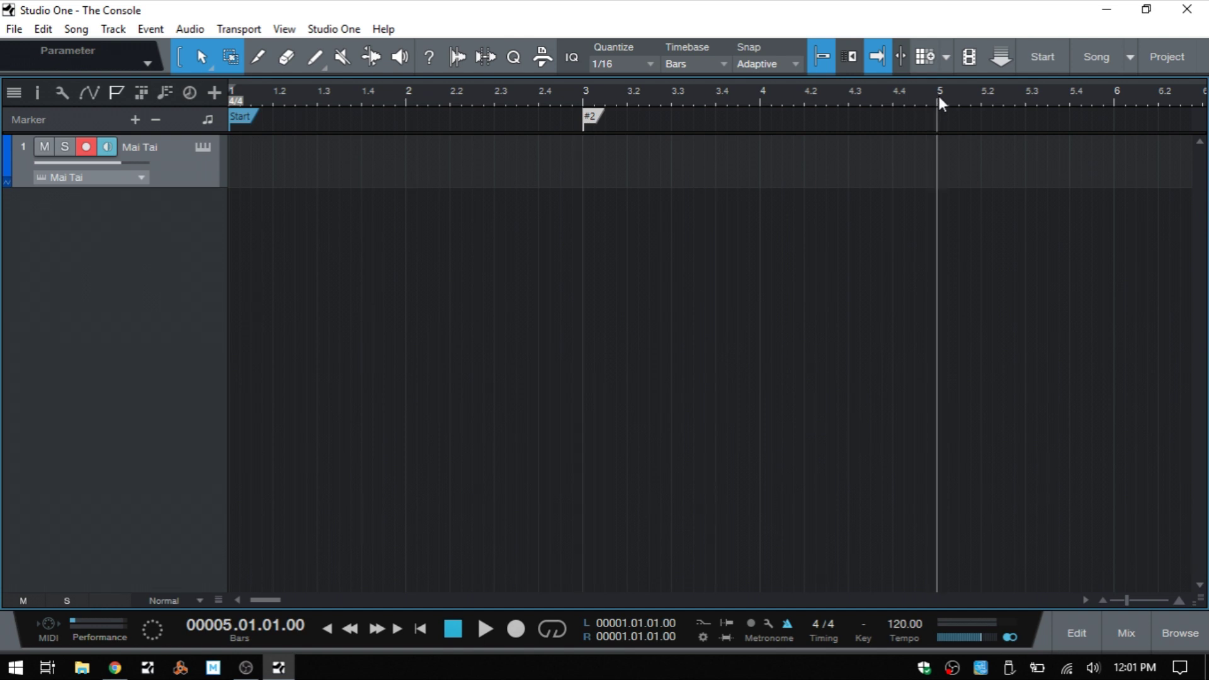
pyautogui.click(135, 119)
# Jump back through the markers to Start, then forward to marker #3 at bar 5.
pyautogui.click(329, 629)
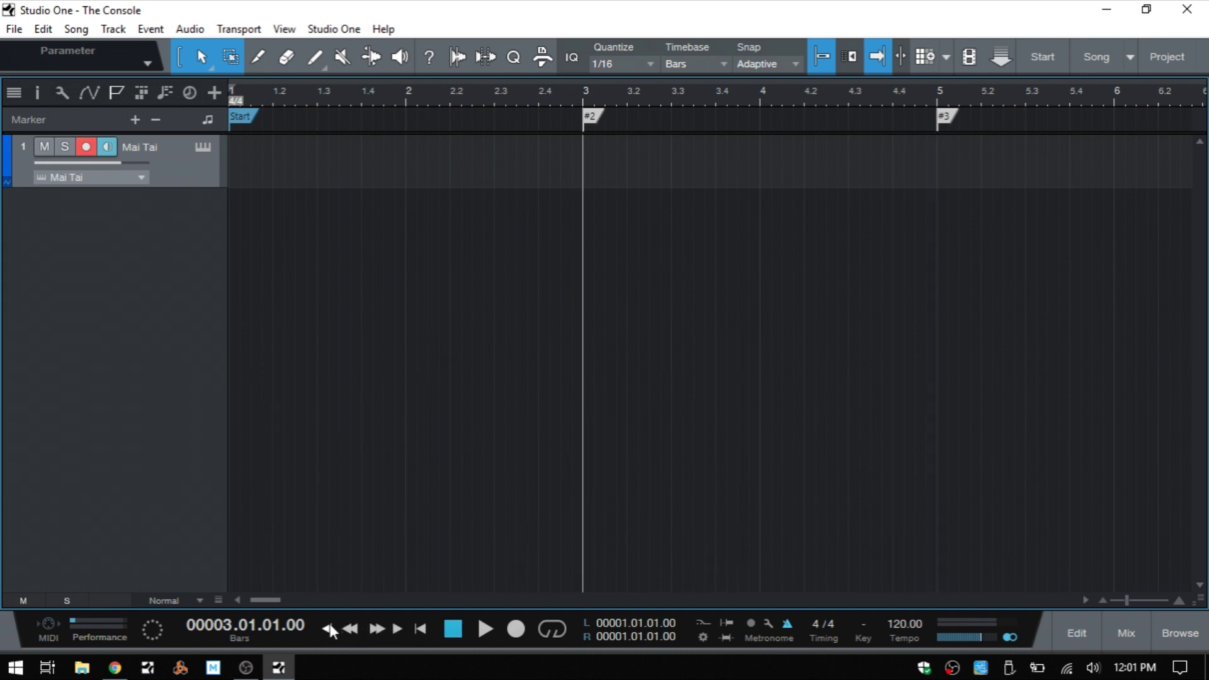
pyautogui.click(328, 627)
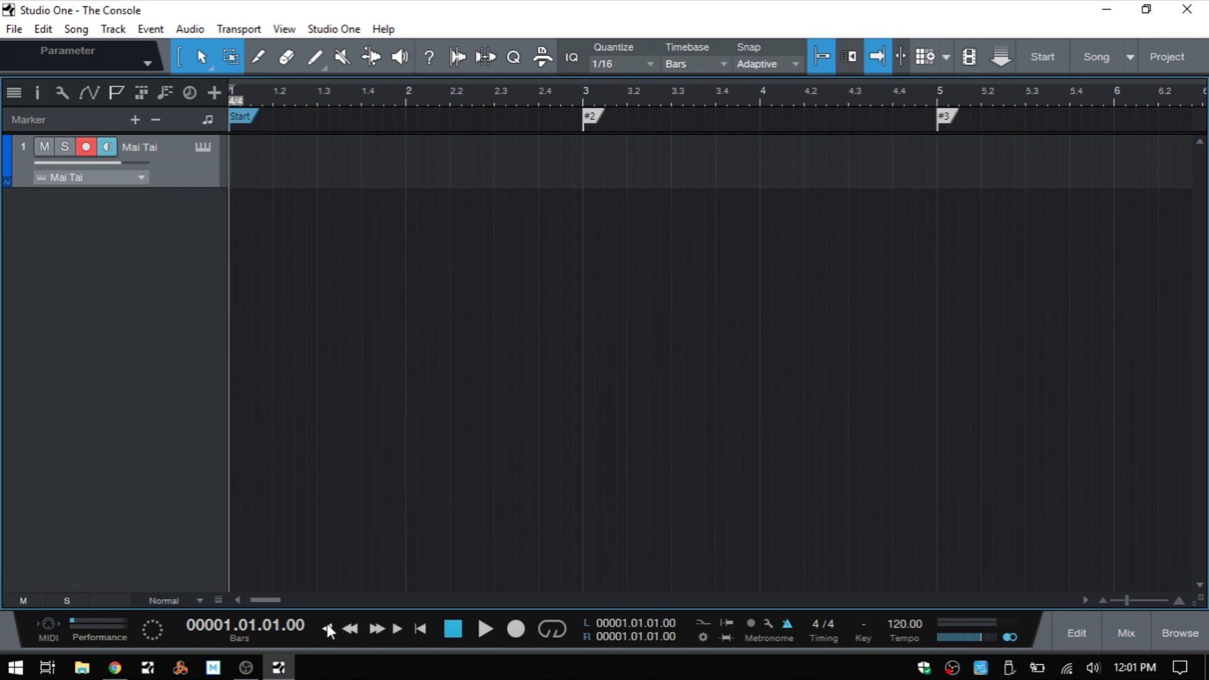
pyautogui.click(397, 628)
pyautogui.click(396, 628)
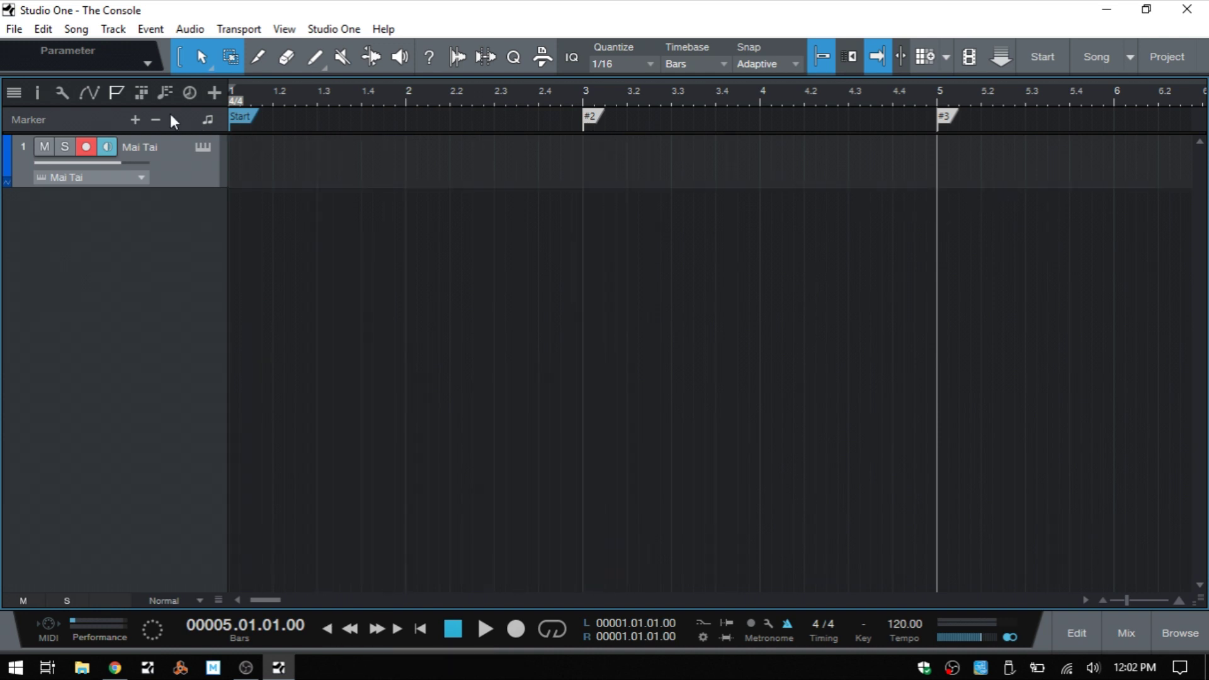
# Hide the marker lane and move the song position with the Rewind and Fast Forward buttons.
pyautogui.click(116, 93)
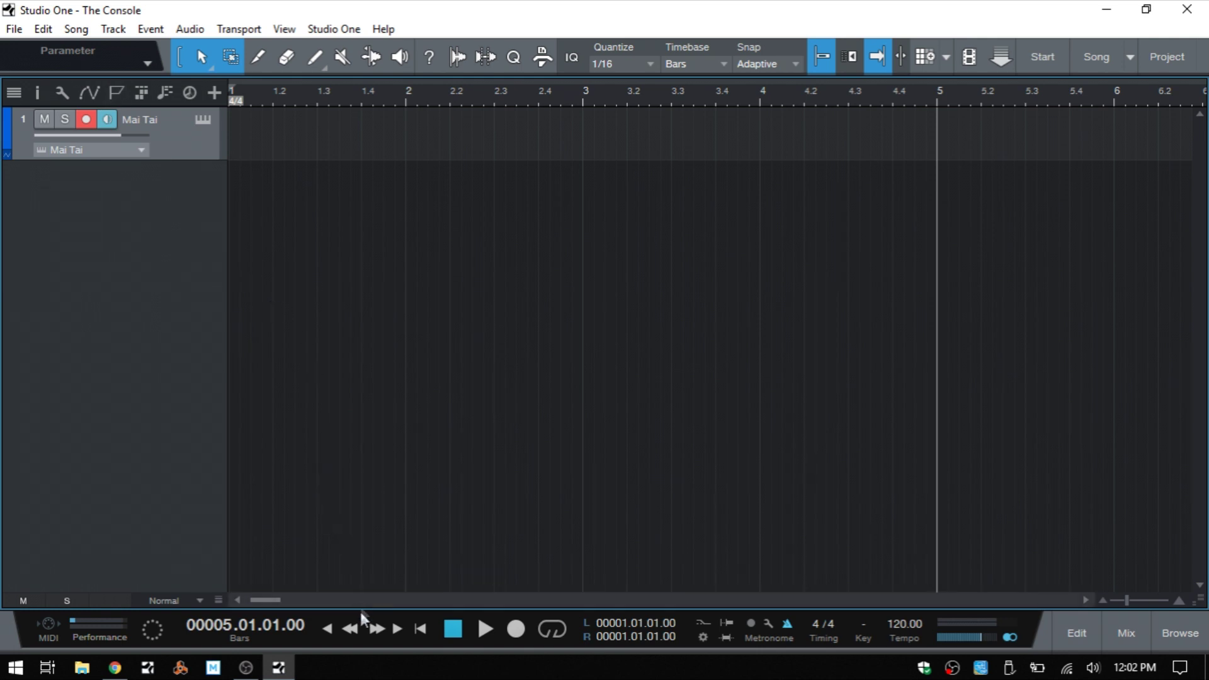
pyautogui.click(351, 630)
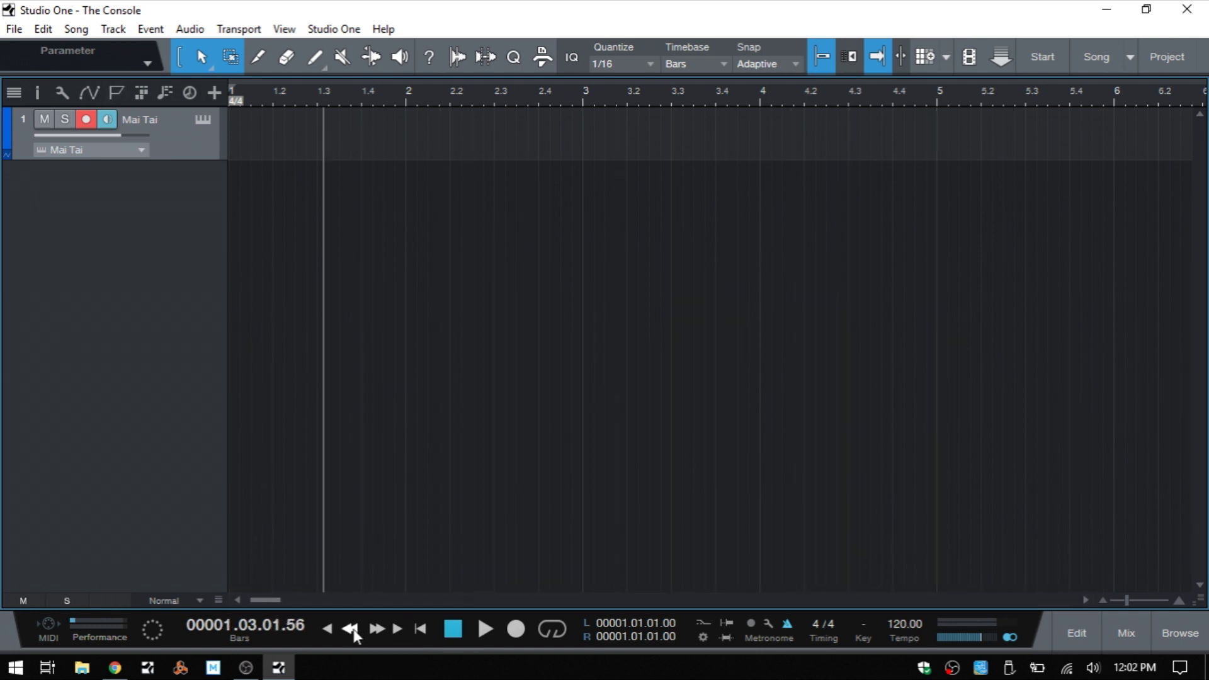
pyautogui.click(378, 628)
pyautogui.click(356, 629)
pyautogui.click(356, 630)
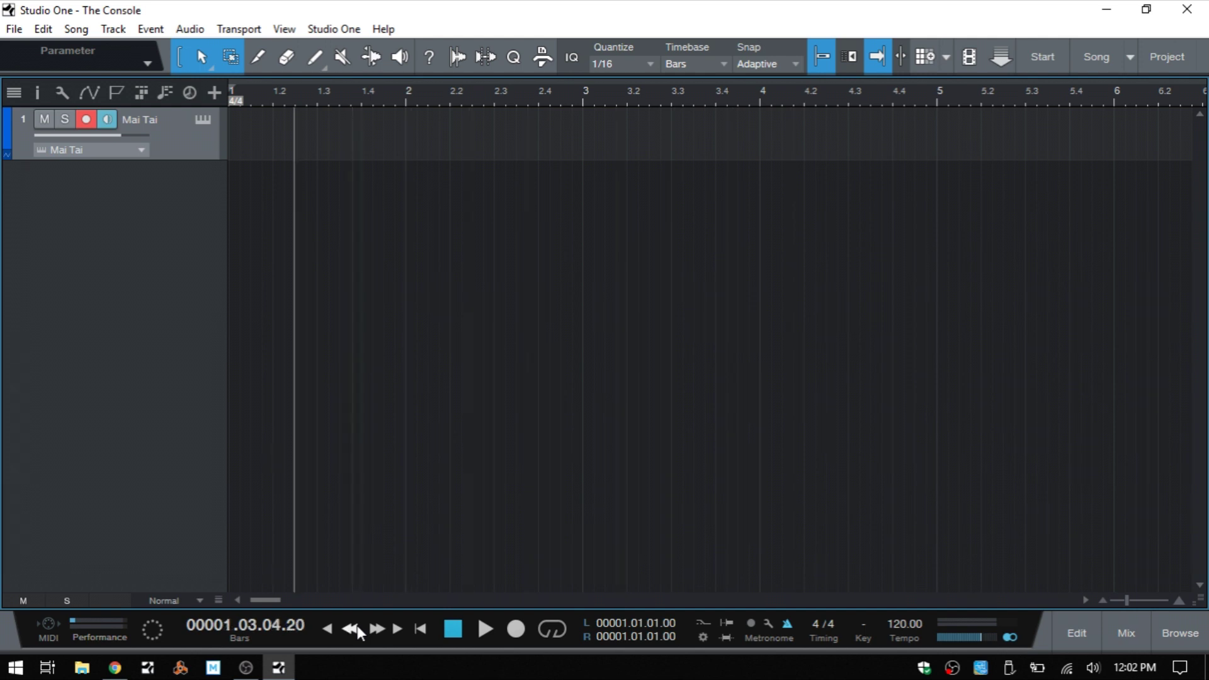
pyautogui.click(376, 629)
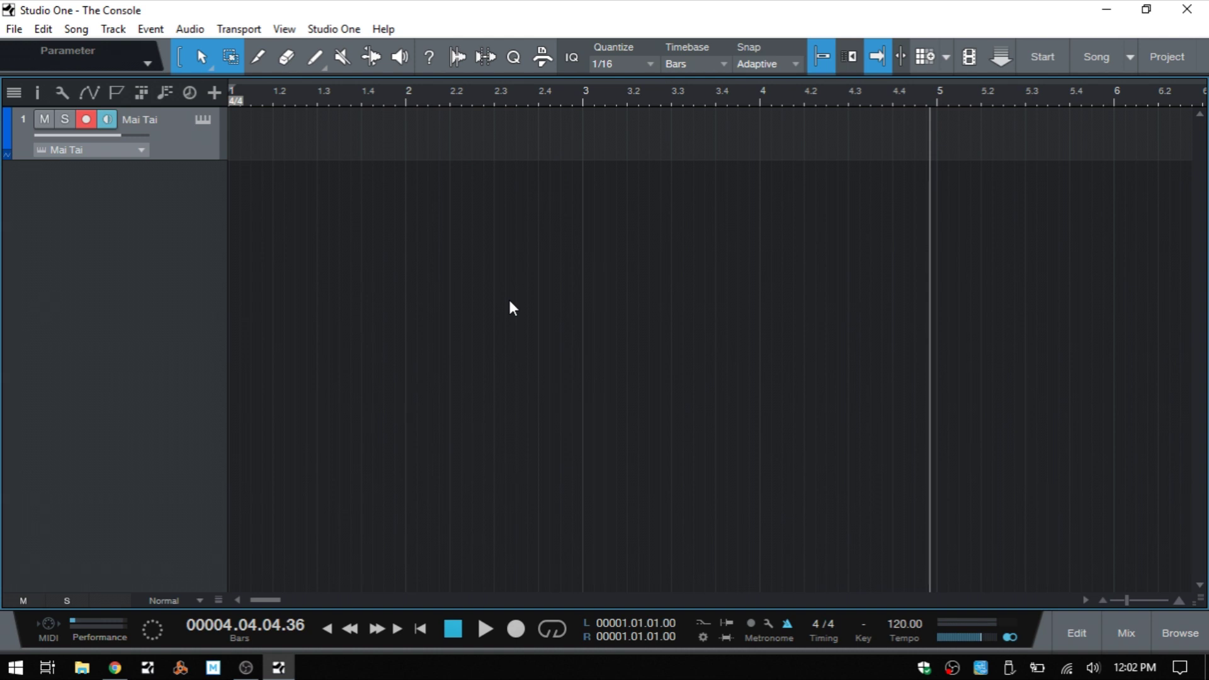
# Rewind and fast-forward with Numpad - and +, then return to zero at 00001.01.01.00.
pyautogui.press('KP_Subtract')
pyautogui.press('KP_Subtract')
pyautogui.press('KP_Add')
pyautogui.press('KP_Add')
pyautogui.press('KP_Subtract')
pyautogui.press('KP_Subtract')
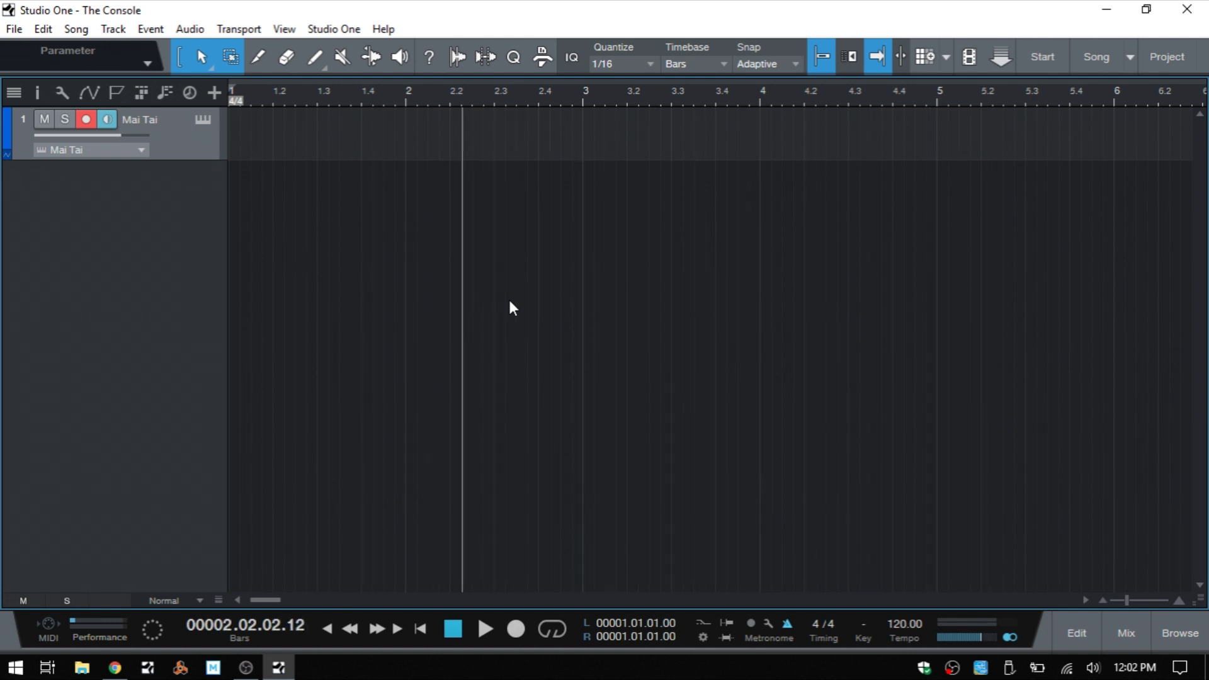
pyautogui.press('KP_Add')
pyautogui.press('KP_Subtract')
pyautogui.press('KP_Subtract')
pyautogui.press('KP_Add')
pyautogui.press('KP_Add')
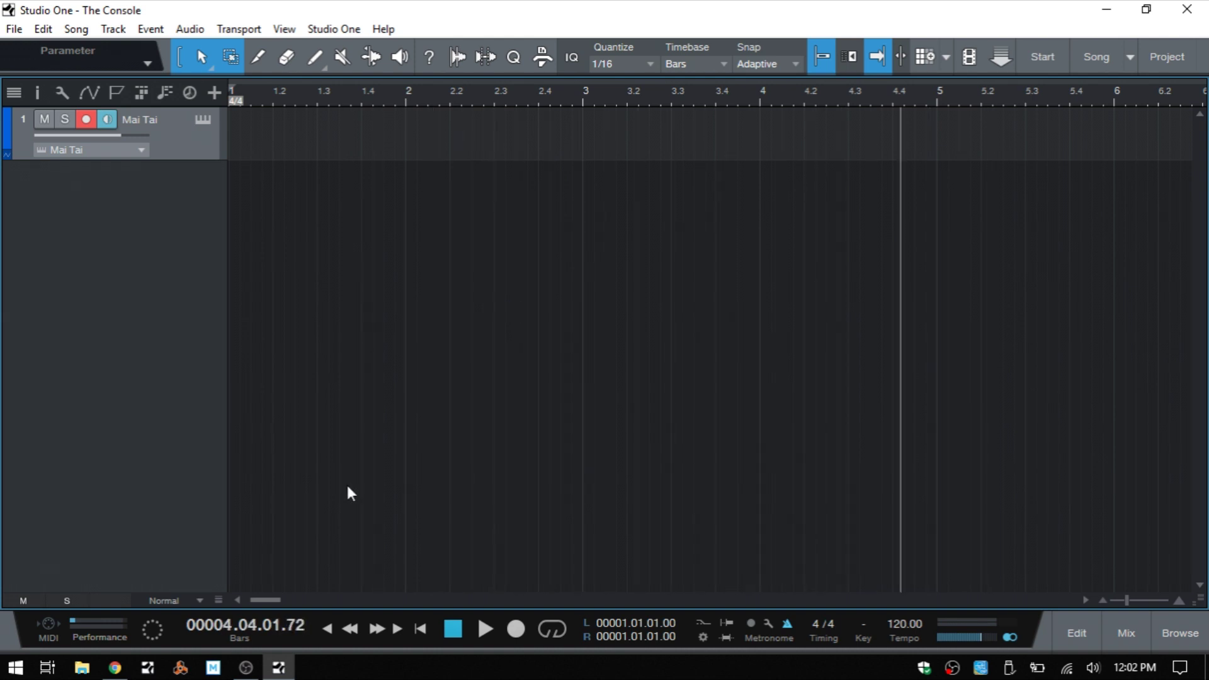
pyautogui.click(417, 630)
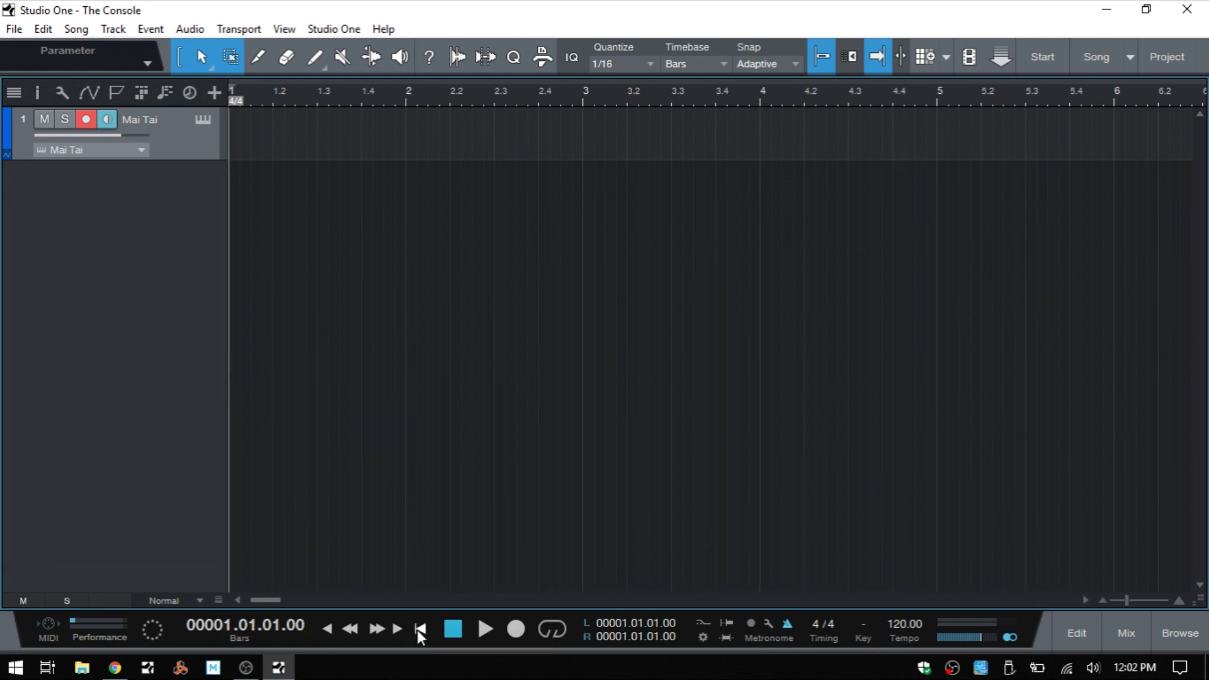
# Start and stop playback with Space and the Play button, returning to the start in between.
pyautogui.press('space')
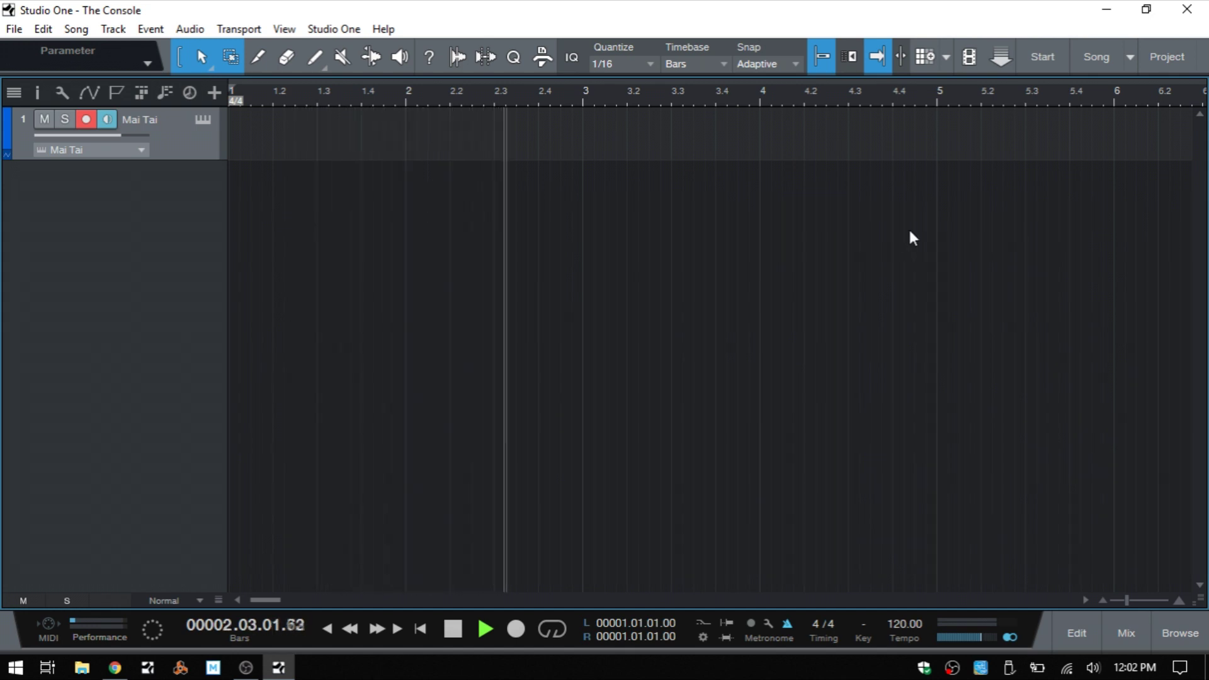
pyautogui.press('space')
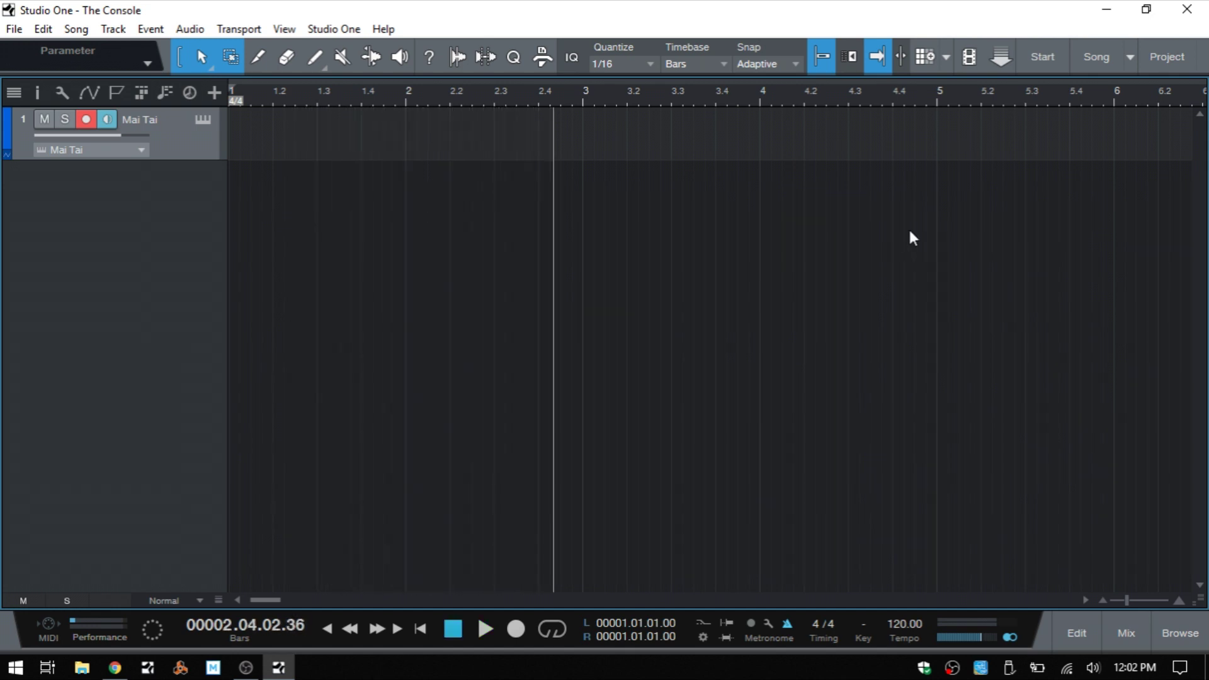
pyautogui.press(',')
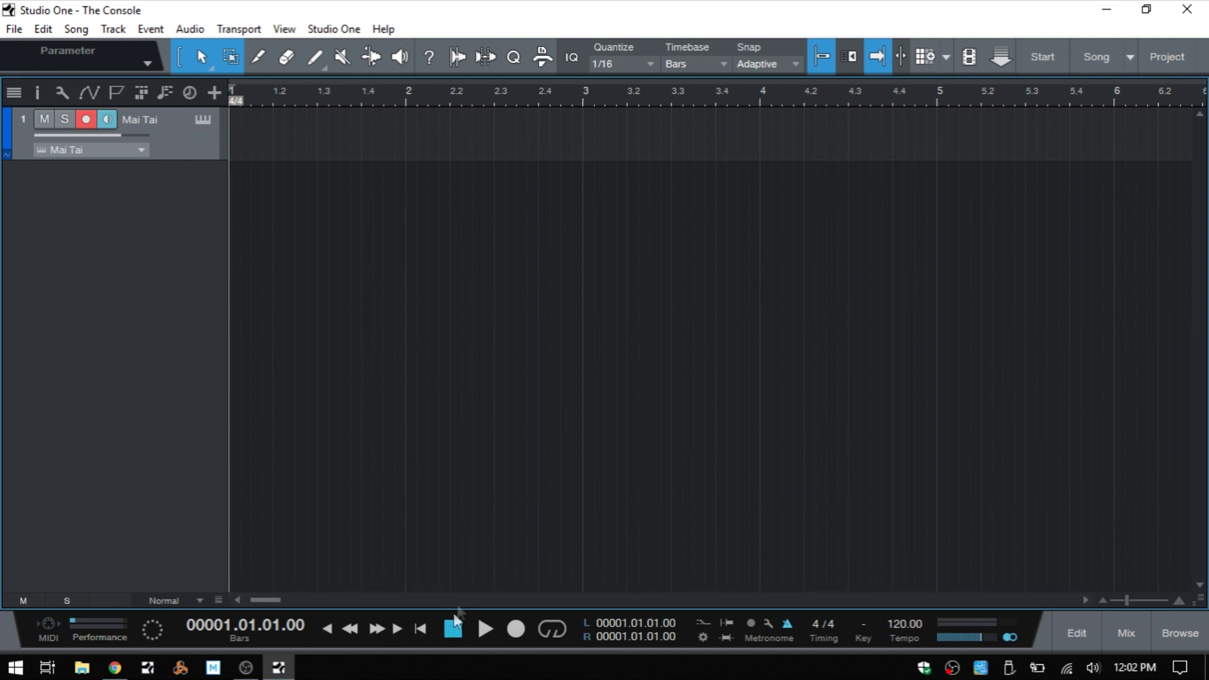
pyautogui.press('space')
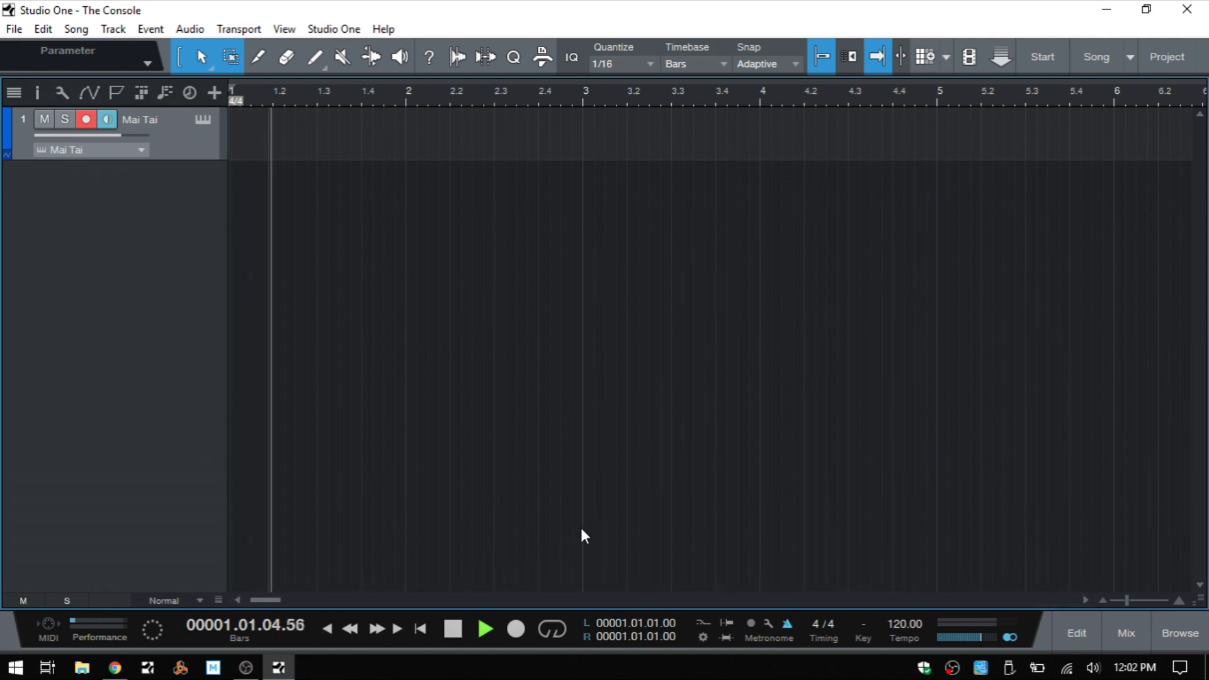
pyautogui.press('space')
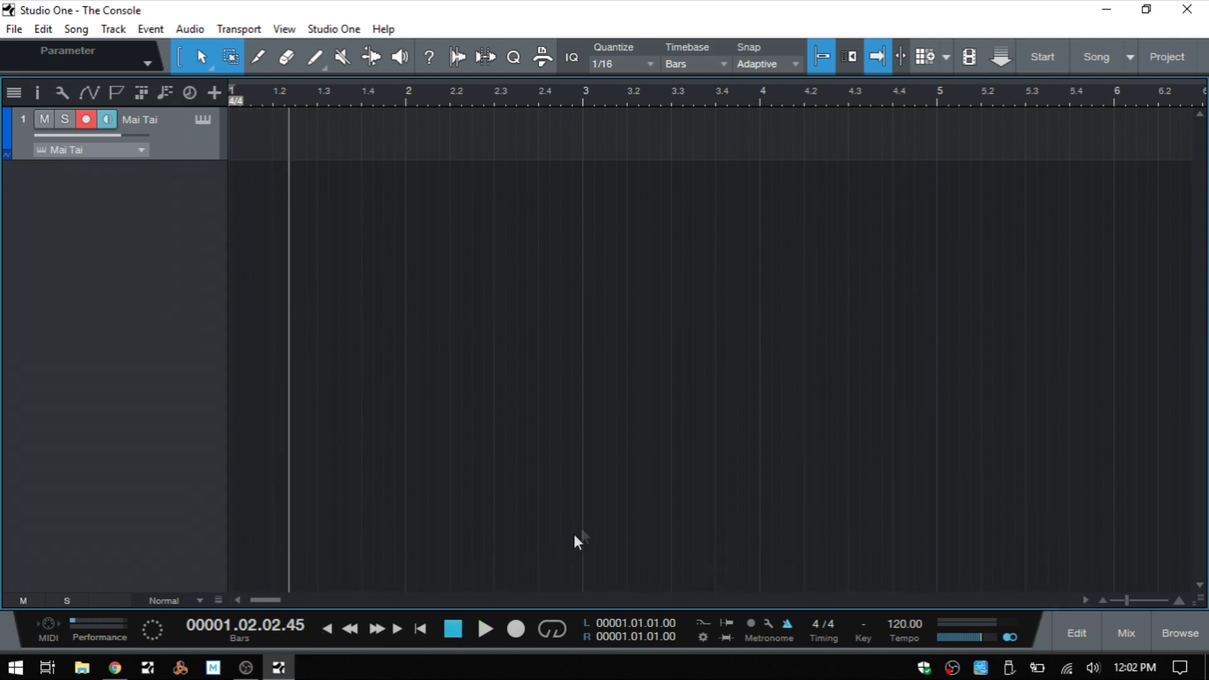
pyautogui.click(485, 630)
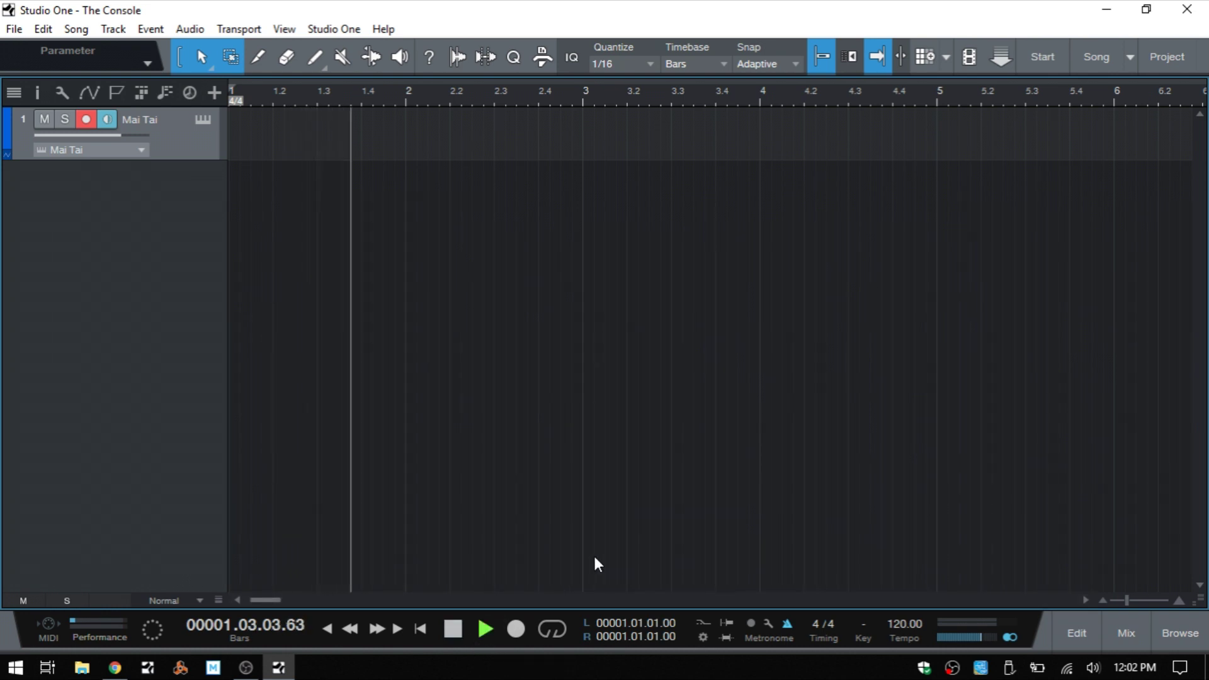
pyautogui.press('space')
# Make two recording passes on the Mai Tai track with Record and Numpad *, stopping each.
pyautogui.click(517, 627)
pyautogui.click(456, 631)
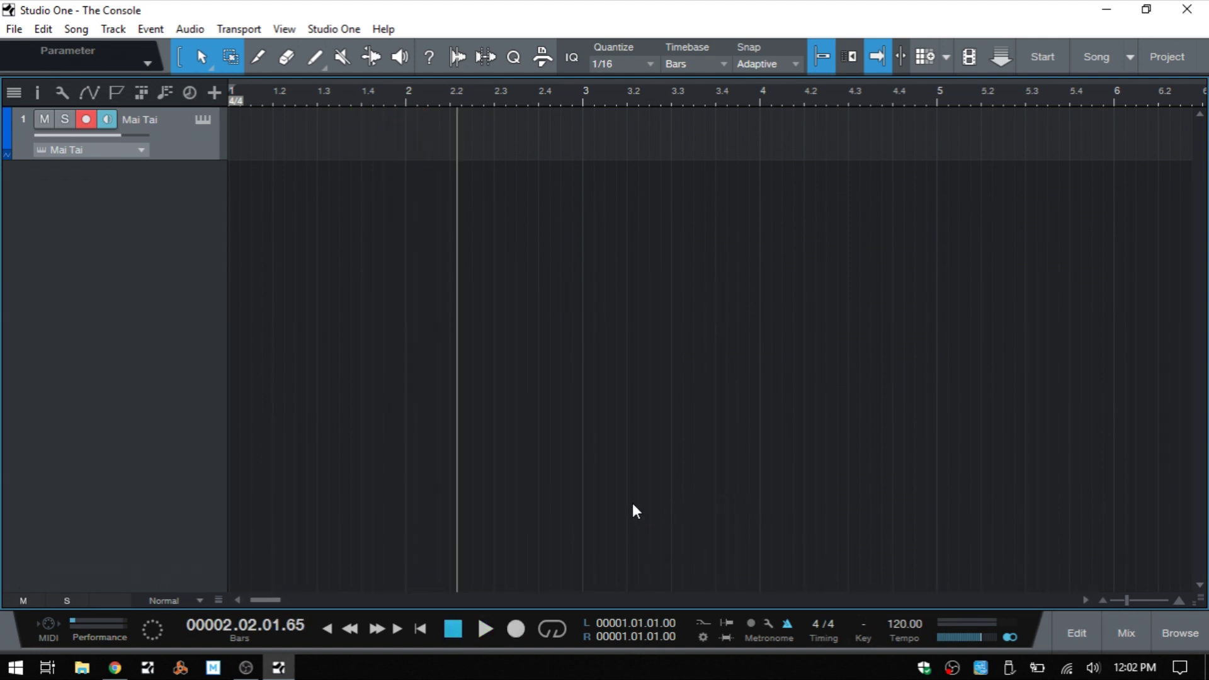
pyautogui.press('KP_Multiply')
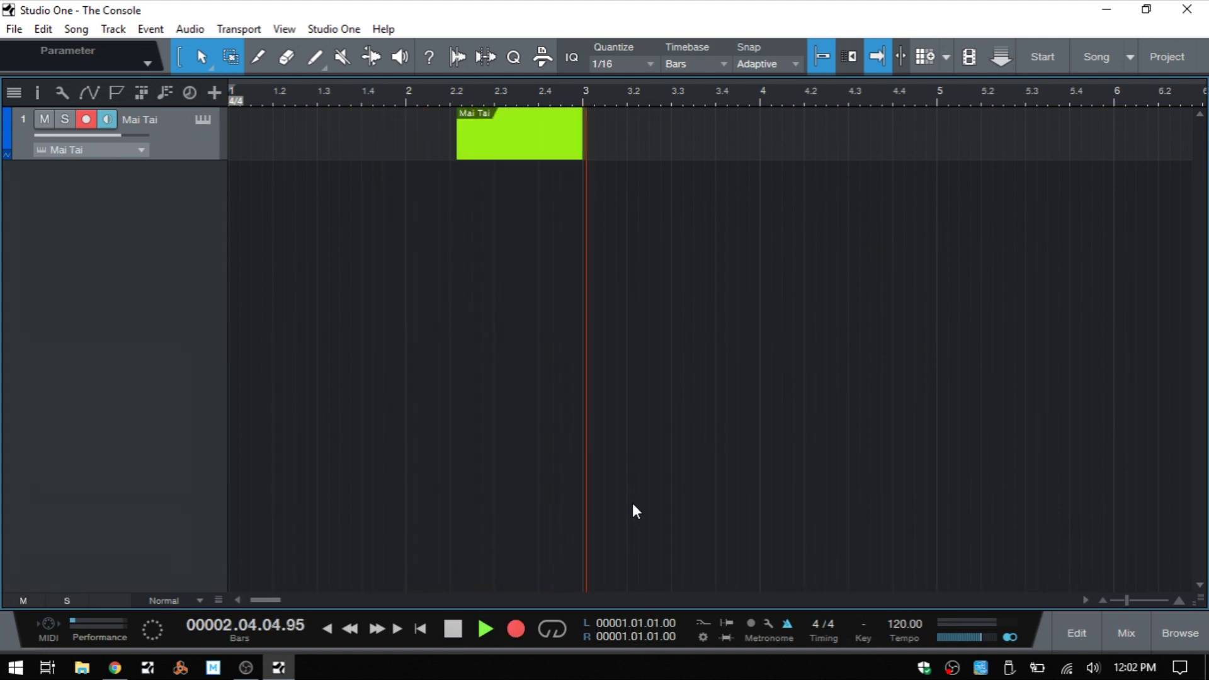
pyautogui.press('space')
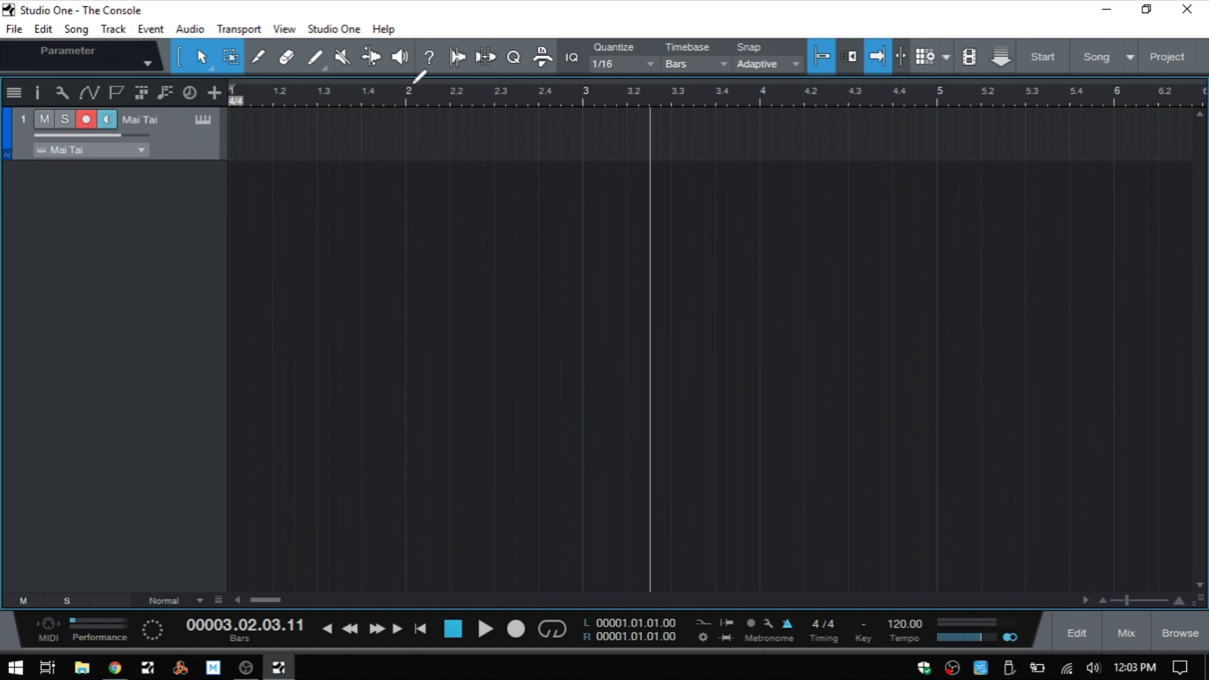
# Enable looping over bar 2 to bar 3.2, then toggle it off and on with Numpad /.
pyautogui.moveTo(415, 80); pyautogui.dragTo(653, 73)
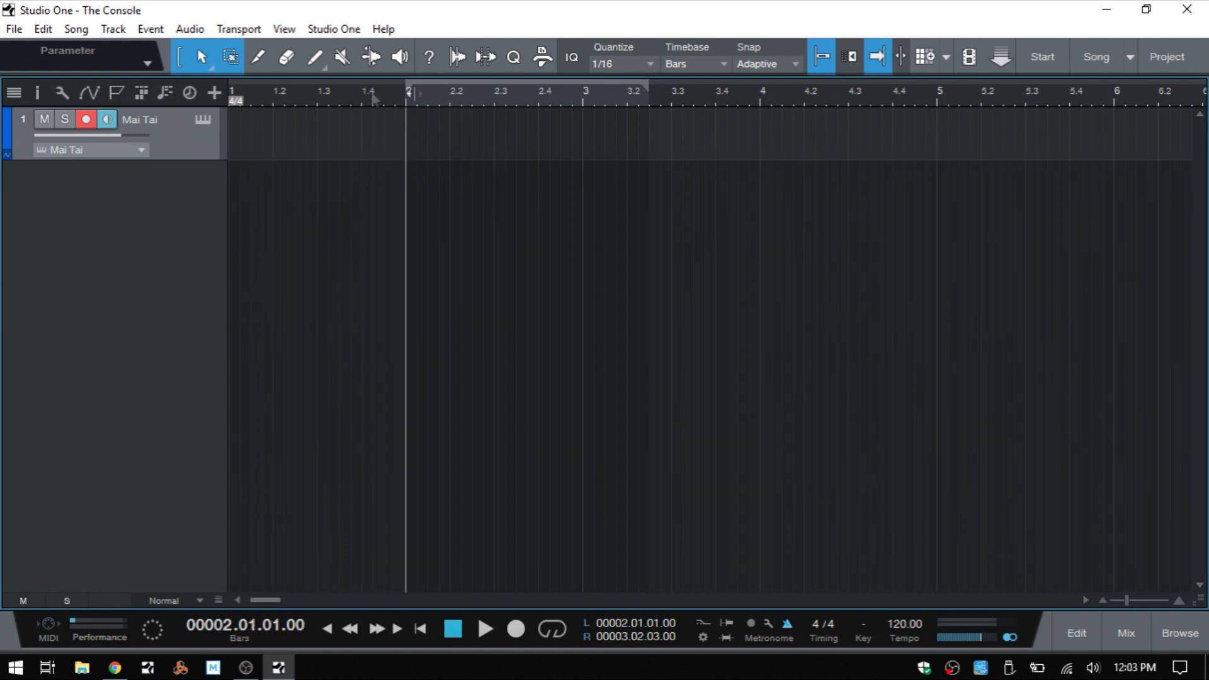
pyautogui.click(550, 629)
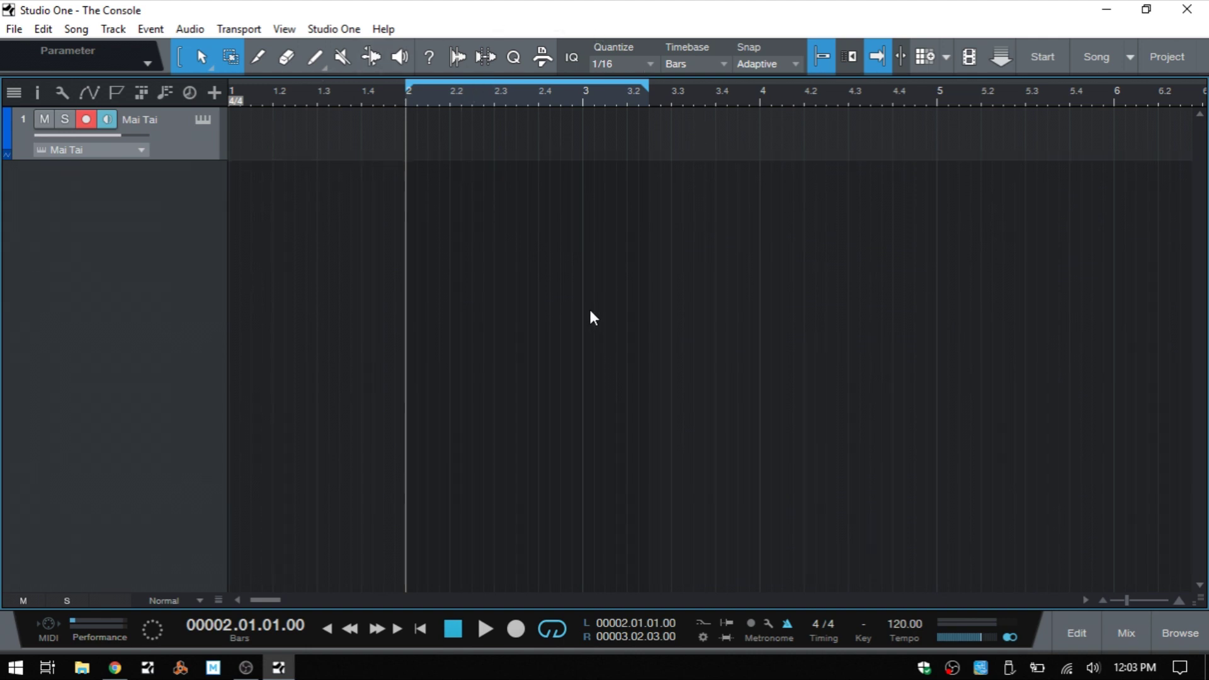
pyautogui.press('KP_Divide')
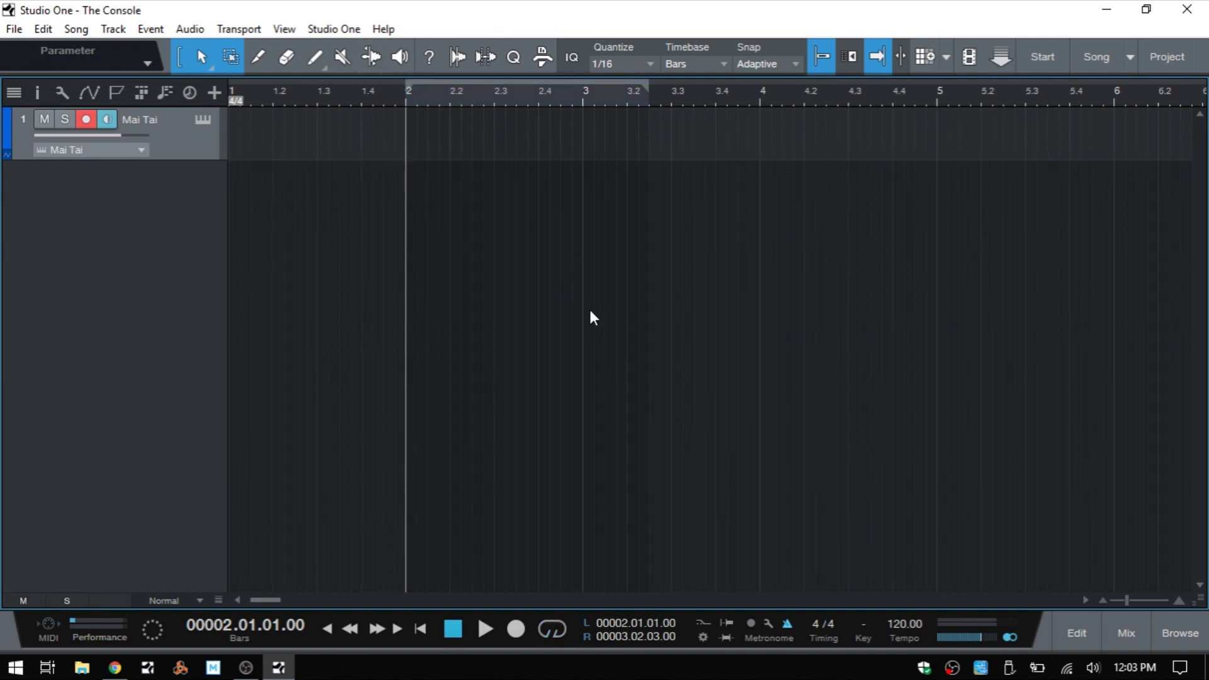
pyautogui.press('KP_Divide')
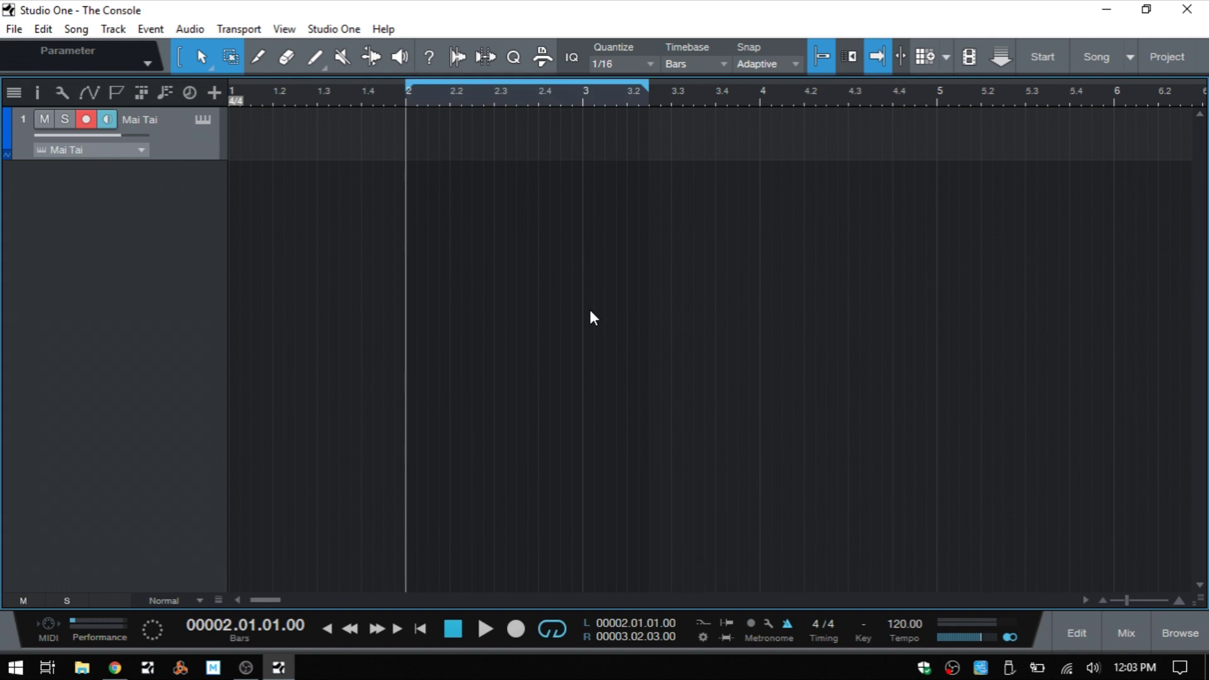
pyautogui.press('KP_Divide')
pyautogui.press('KP_Divide')
pyautogui.press('KP_Divide')
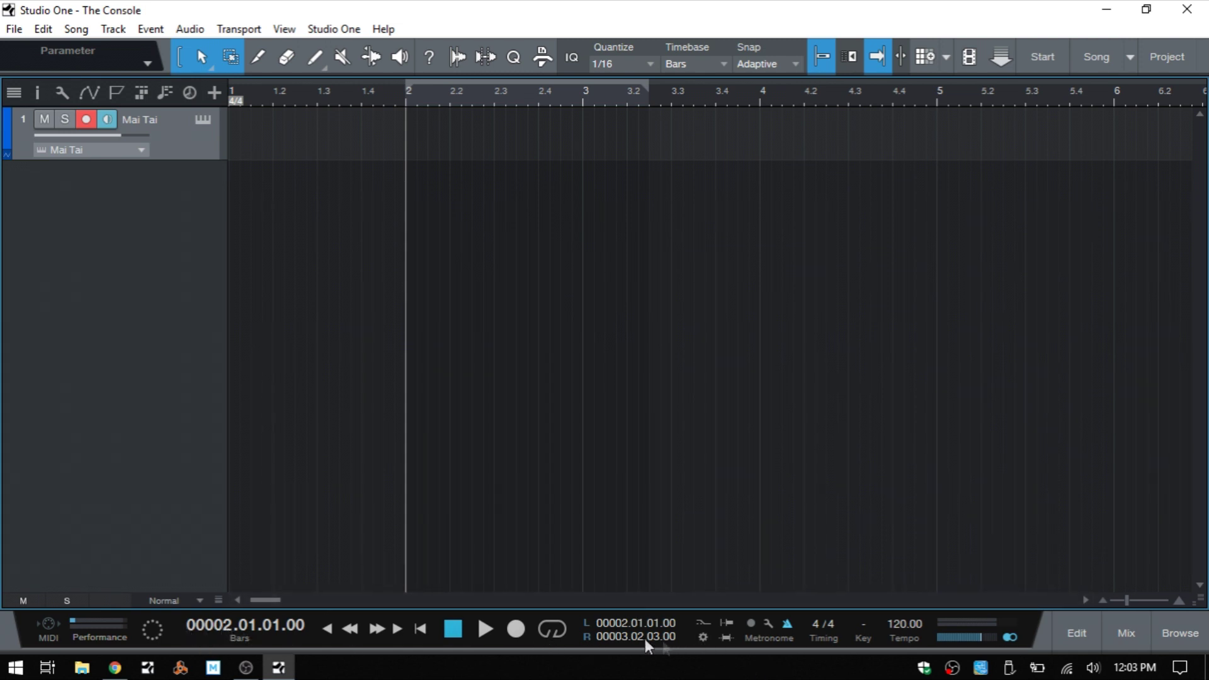
# Scroll the L and R locators to set the loop from 00001.04.01.00 to 00003.03.03.00.
pyautogui.scroll(-1, 612, 623)
pyautogui.scroll(2, 613, 624)
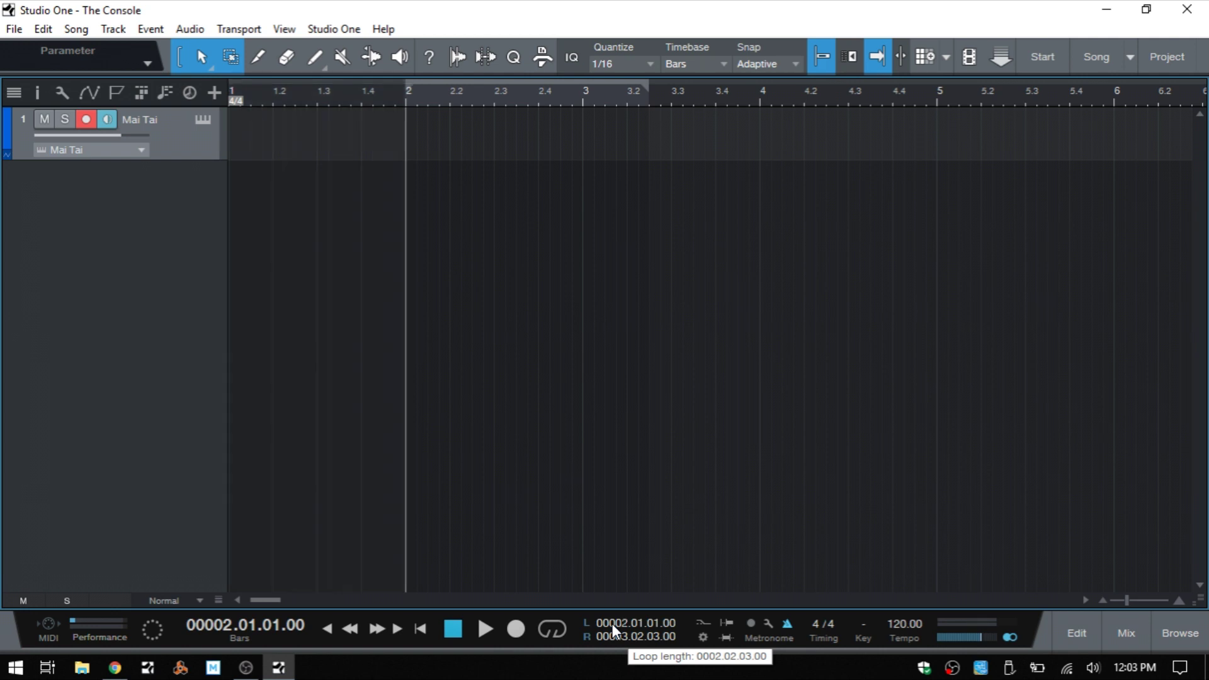
pyautogui.scroll(-1, 612, 624)
pyautogui.scroll(2, 638, 625)
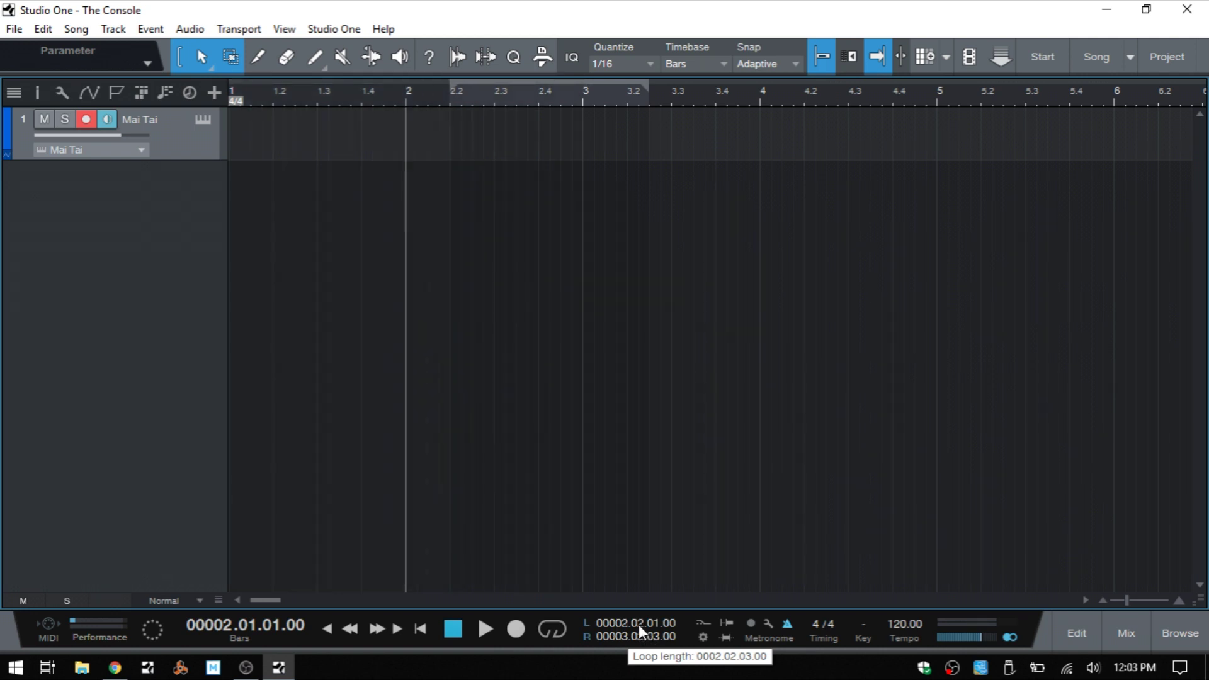
pyautogui.scroll(-3, 638, 625)
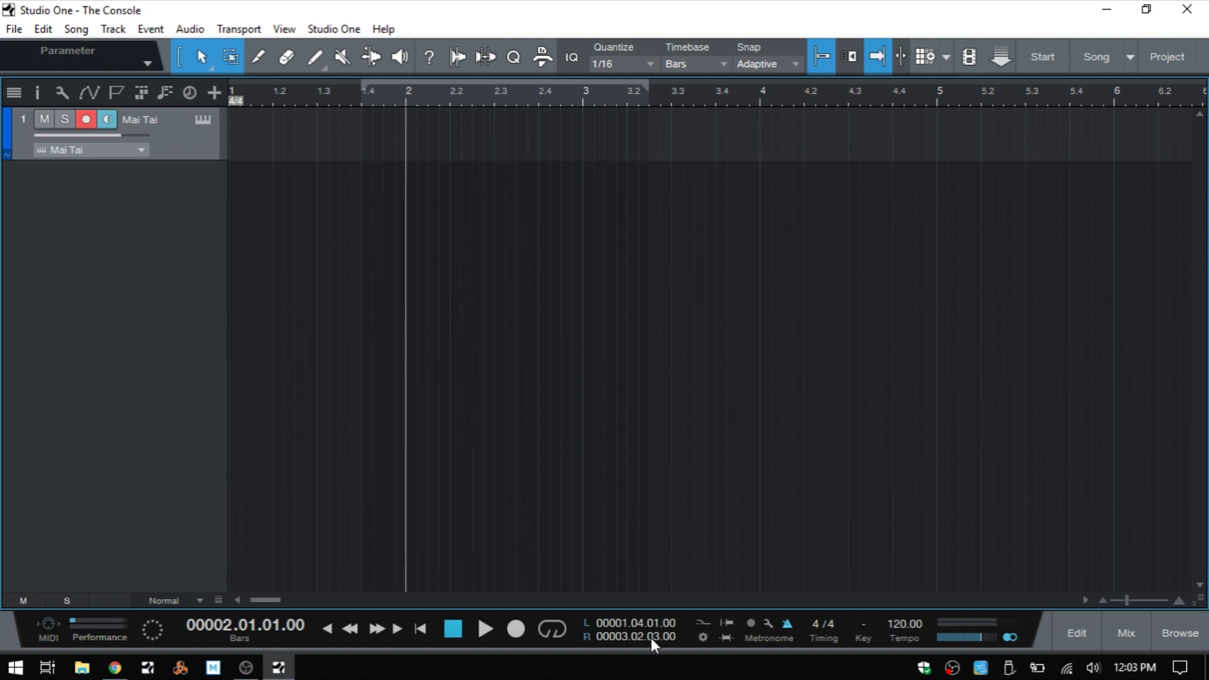
pyautogui.scroll(5, 637, 635)
pyautogui.scroll(-4, 636, 636)
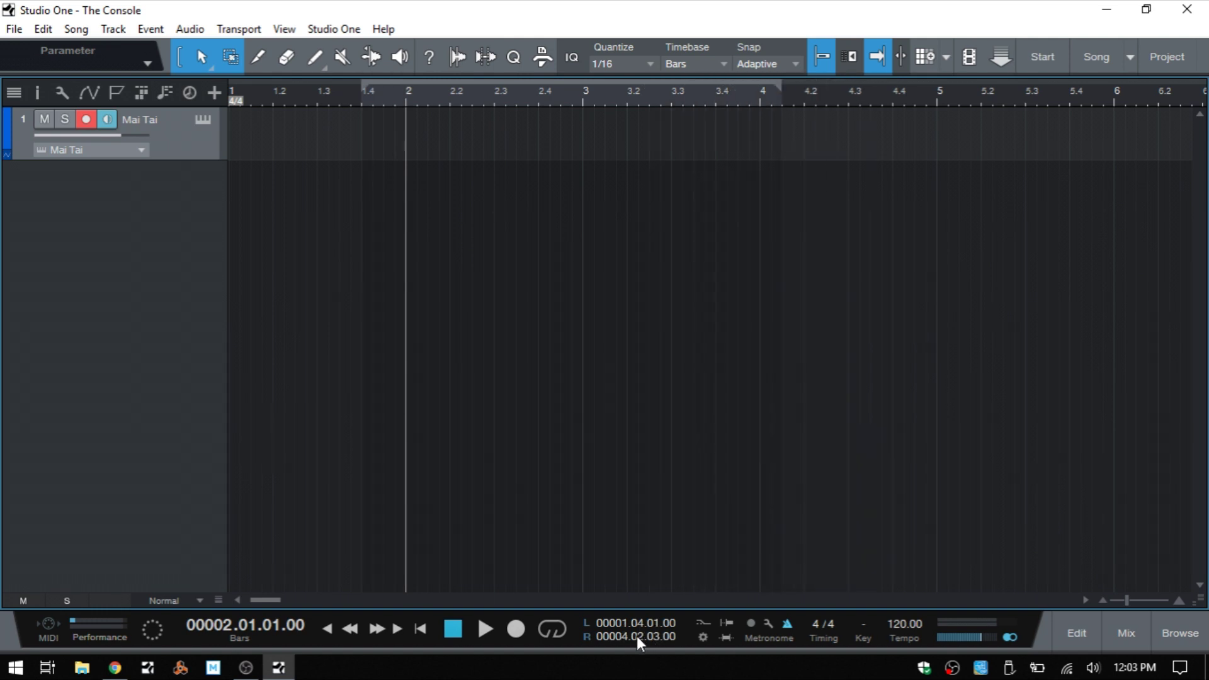
pyautogui.scroll(-2, 637, 636)
pyautogui.scroll(3, 637, 636)
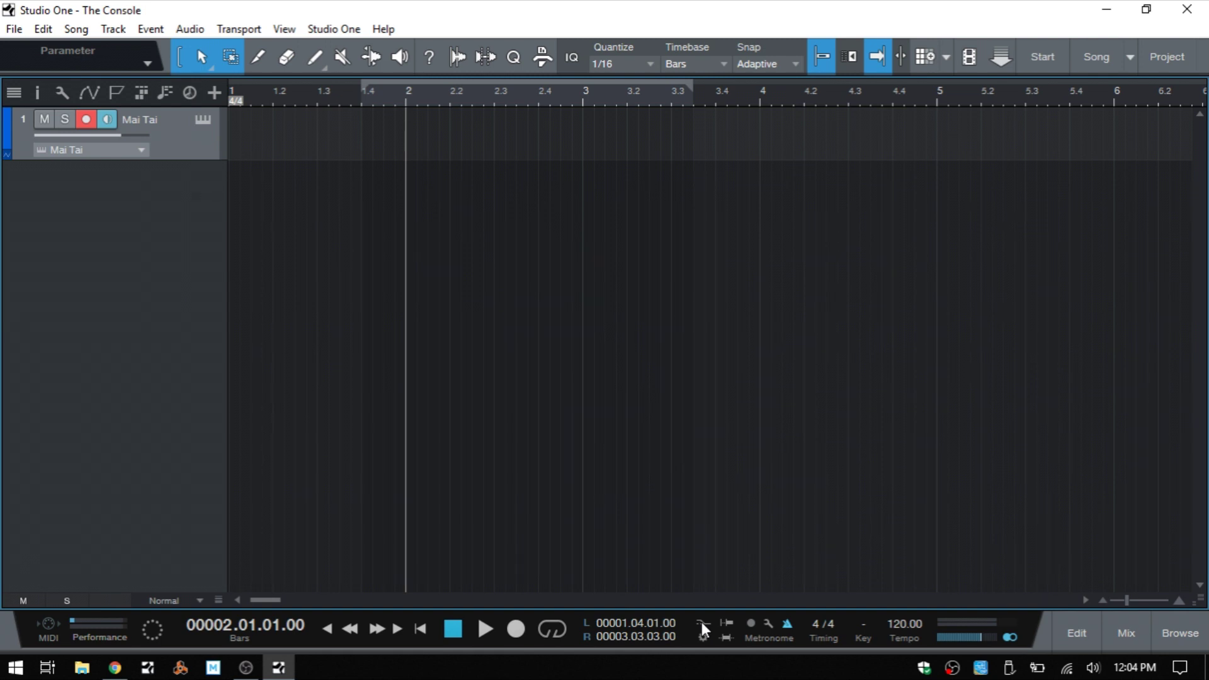
# Record a Mai Tai MIDI part with Numpad *, then re-record from bar 2 through bar 5.
pyautogui.press('KP_Multiply')
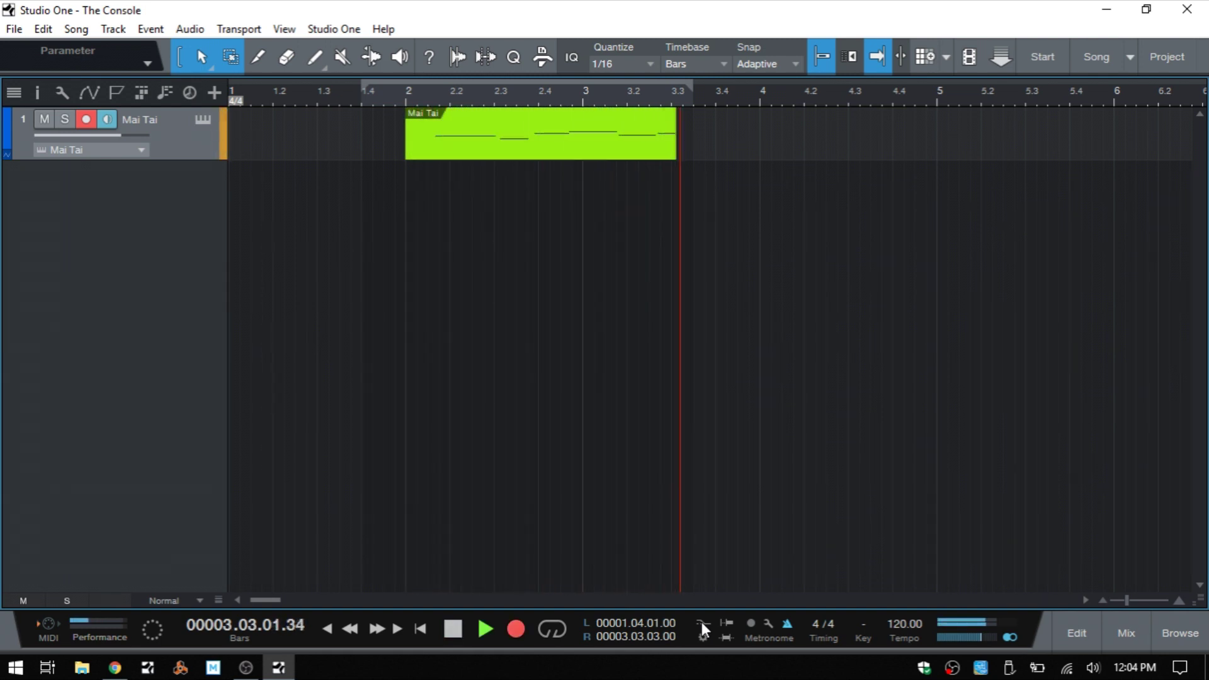
pyautogui.press('space')
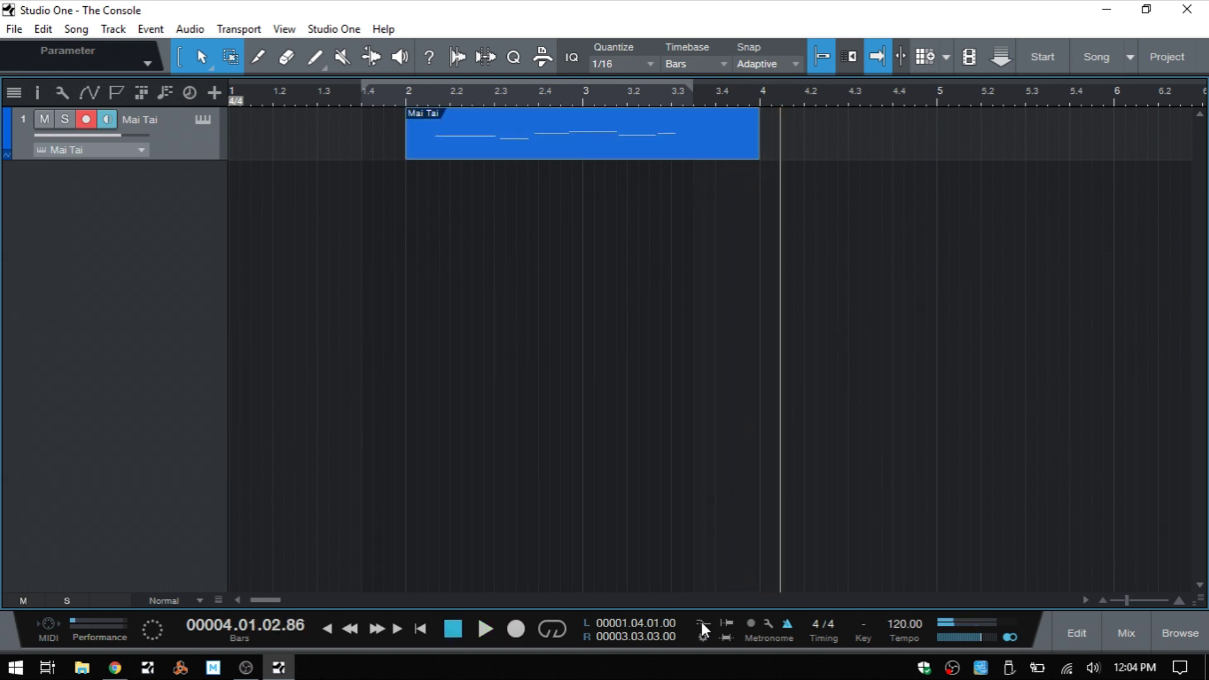
pyautogui.click(404, 97)
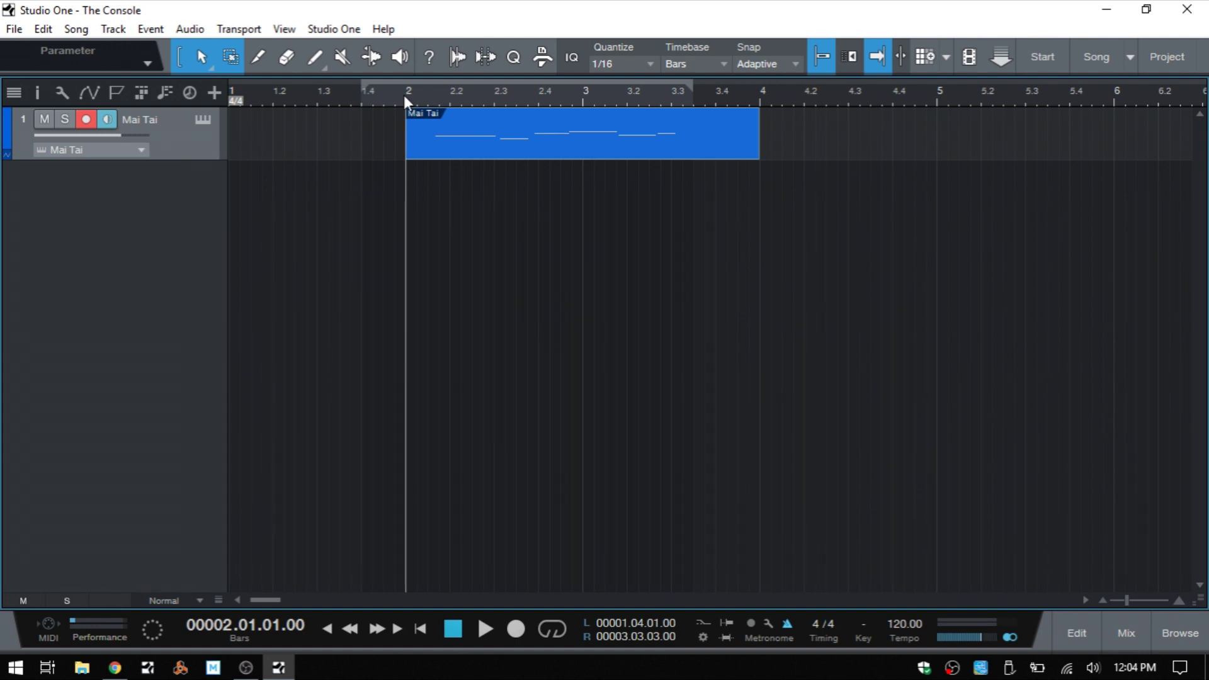
pyautogui.press('KP_Multiply')
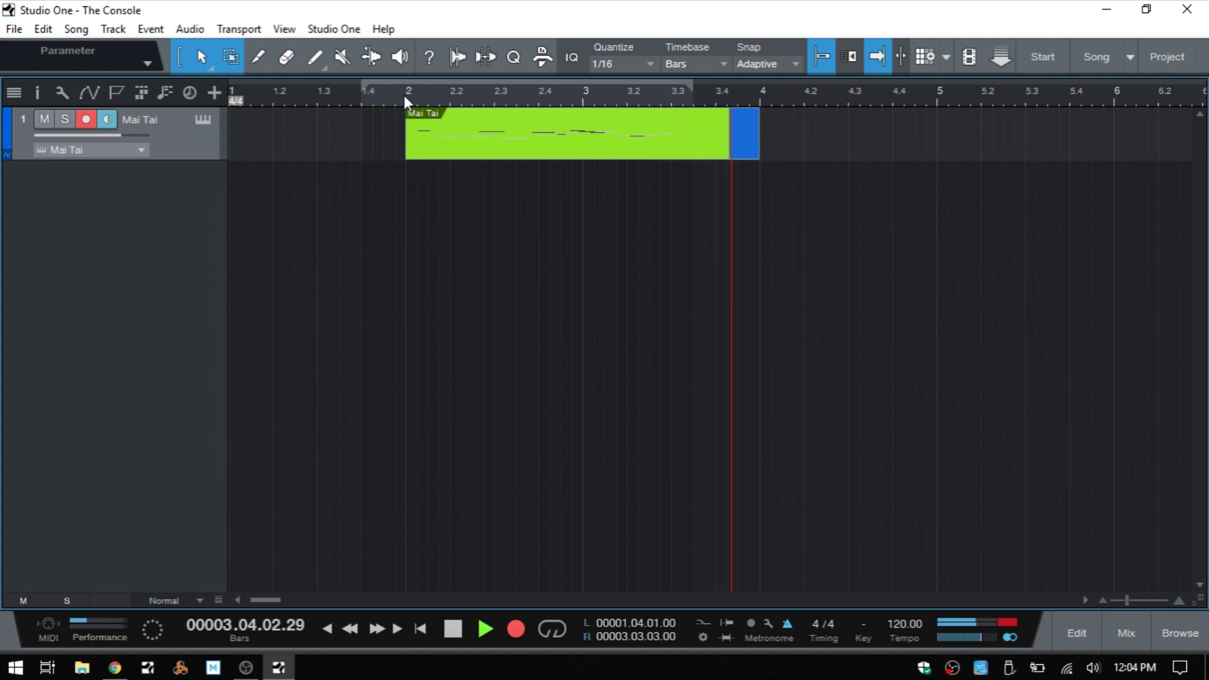
pyautogui.press('space')
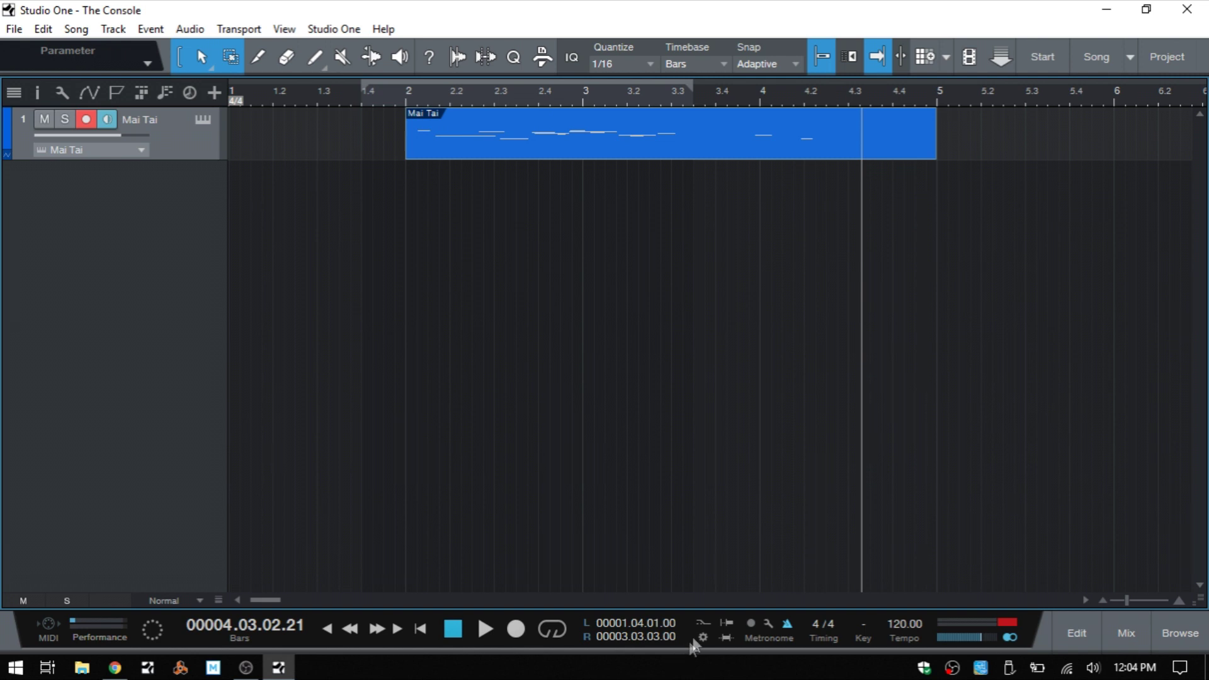
# Switch recording to Replace mode and re-record the Mai Tai take from just before bar 2.
pyautogui.click(701, 621)
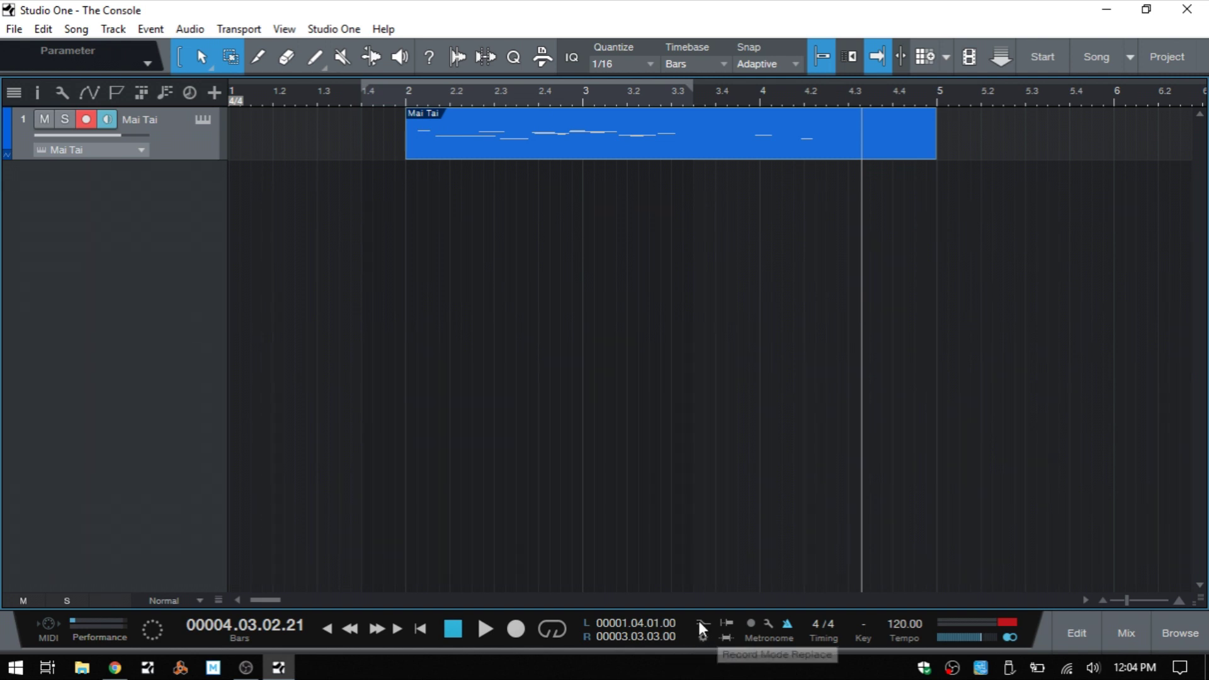
pyautogui.click(393, 98)
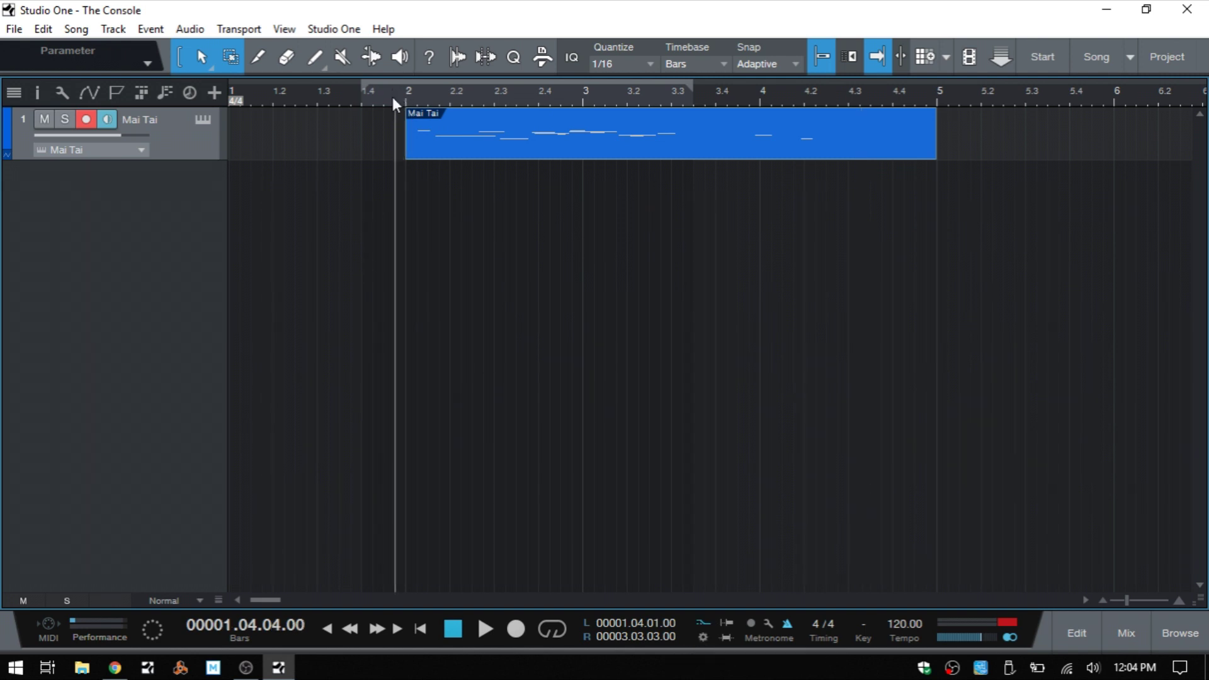
pyautogui.press('KP_Multiply')
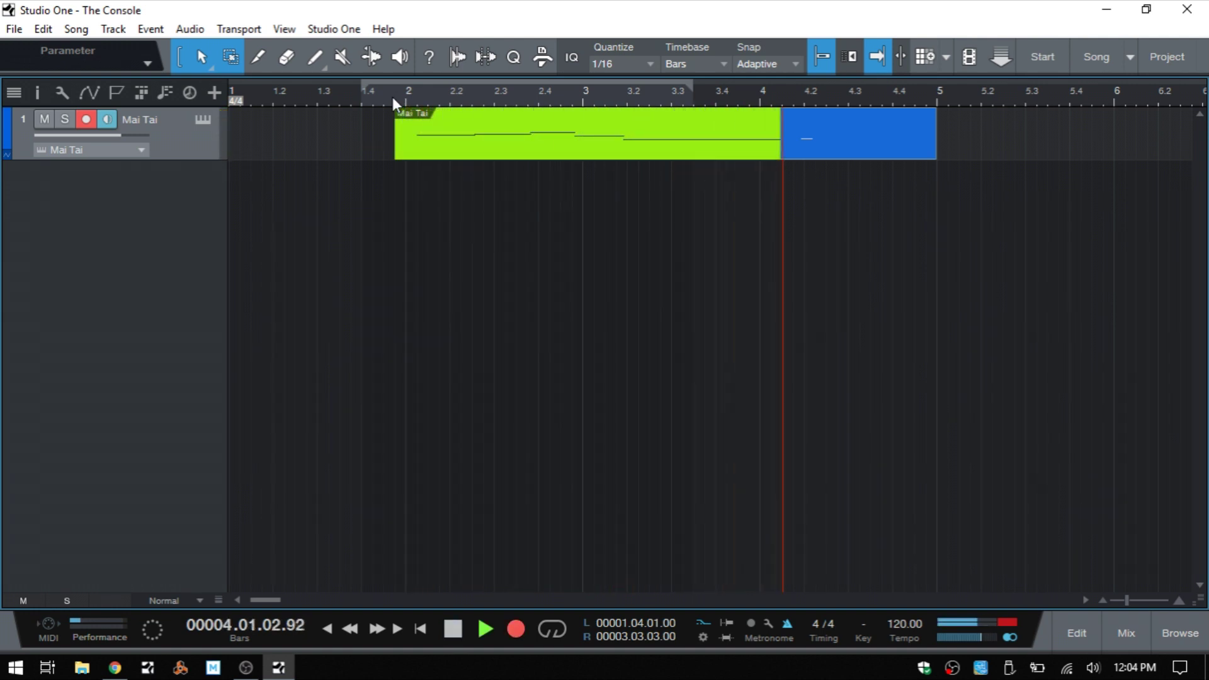
pyautogui.press('space')
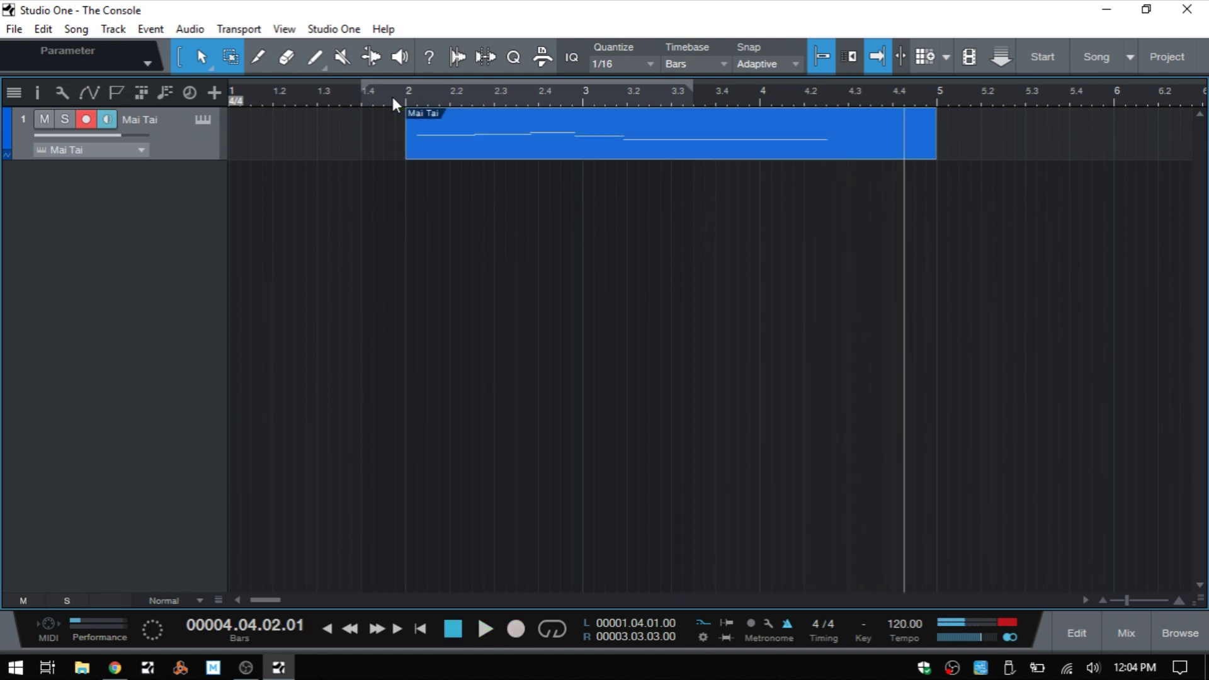
# In the recording options panel, toggle replace mode off and back on, then close it.
pyautogui.click(696, 624)
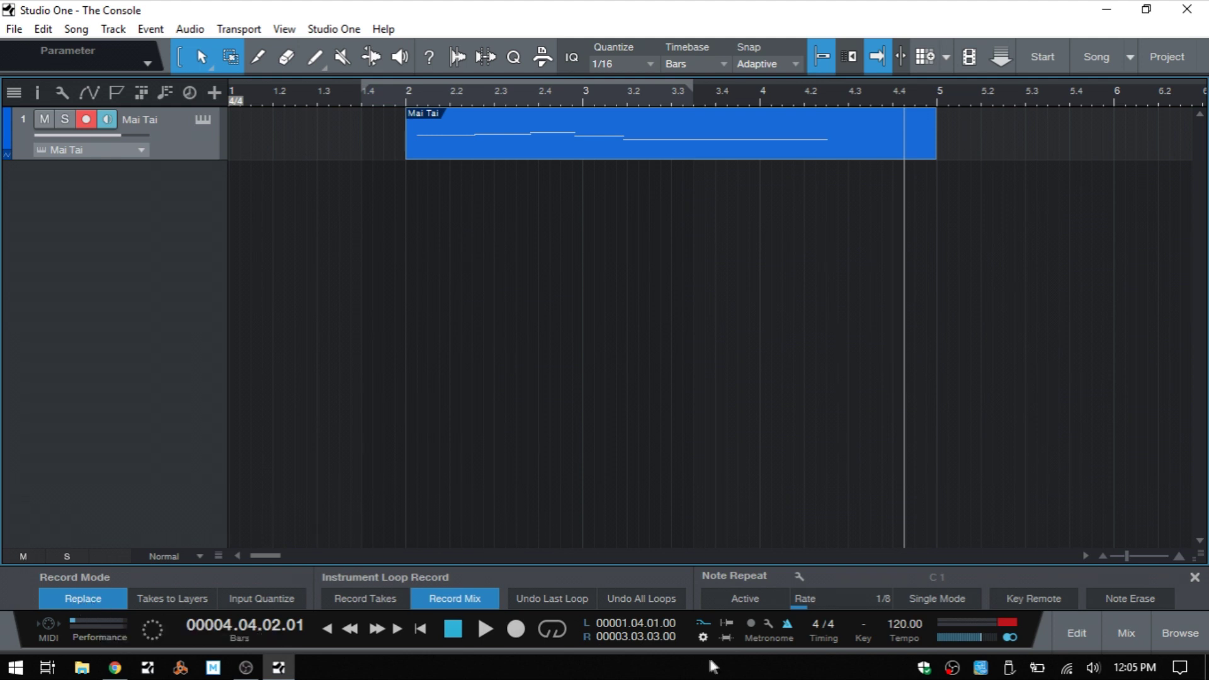
pyautogui.click(700, 621)
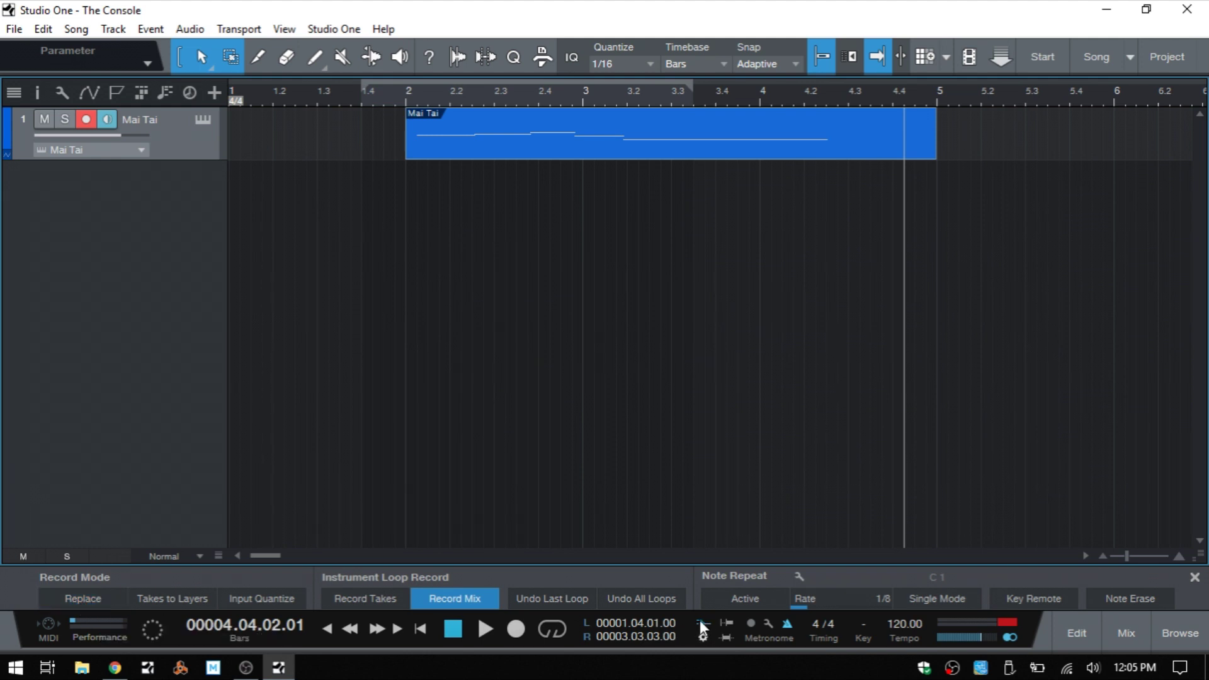
pyautogui.click(78, 595)
pyautogui.click(1195, 577)
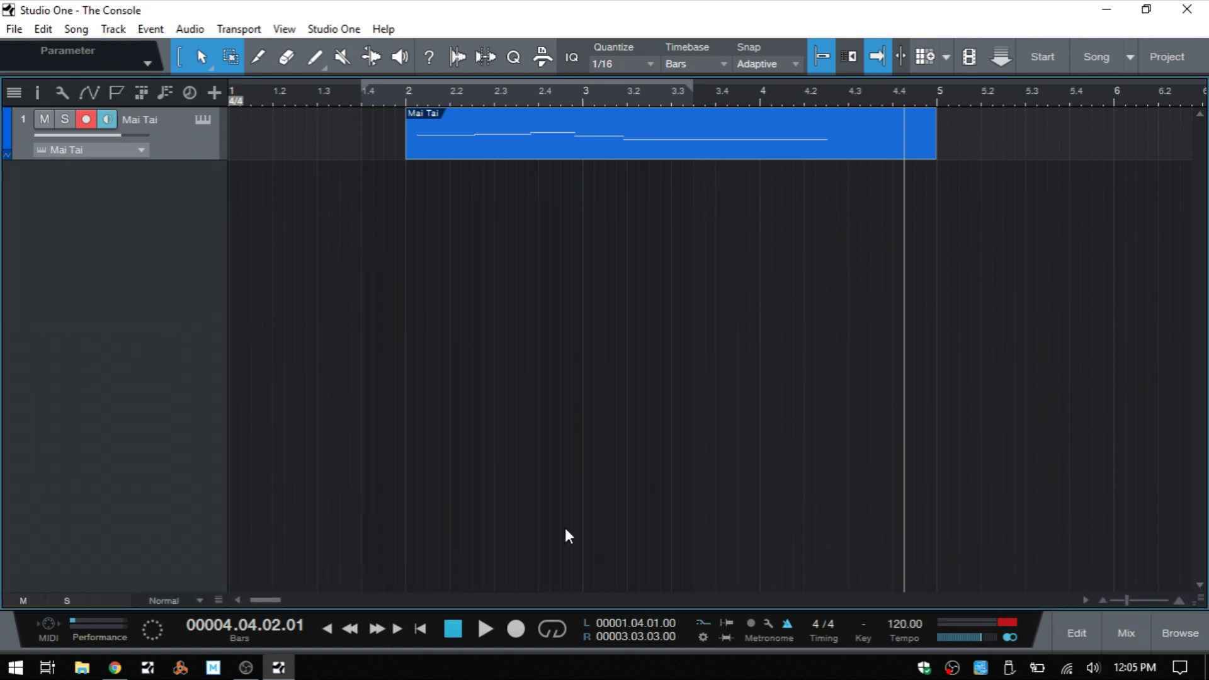
pyautogui.click(703, 637)
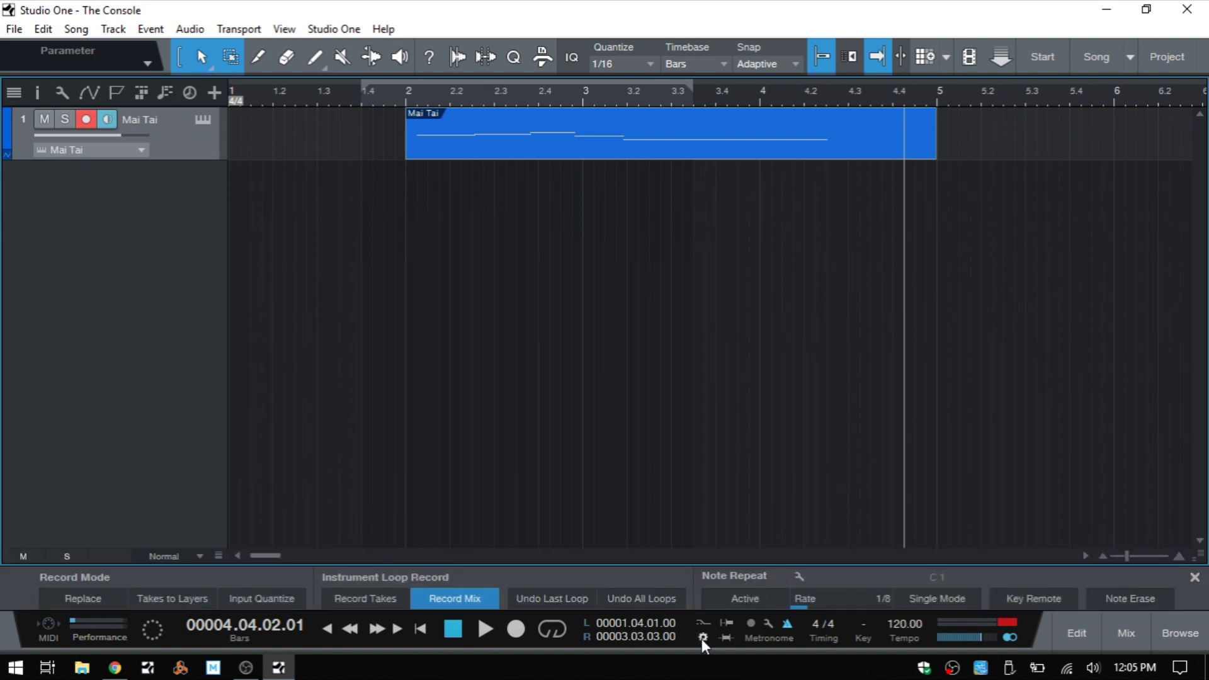
pyautogui.click(701, 636)
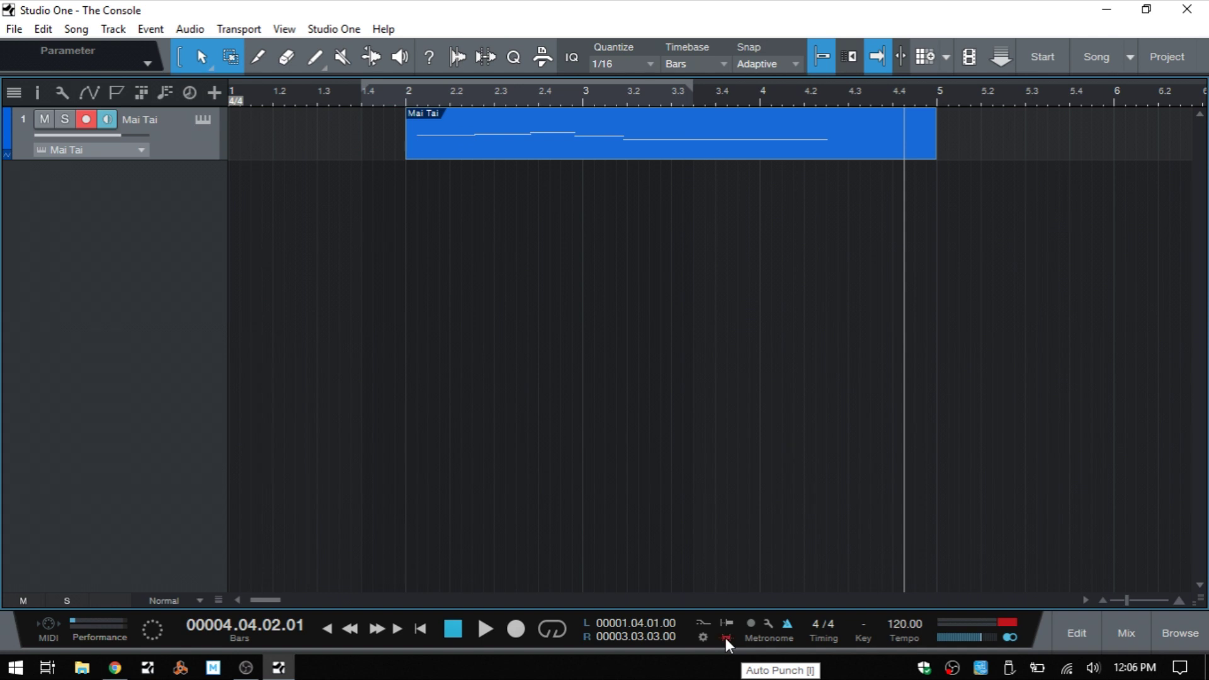
# Enable Auto Punch recording and bring up the Metronome Setup dialog.
pyautogui.click(725, 637)
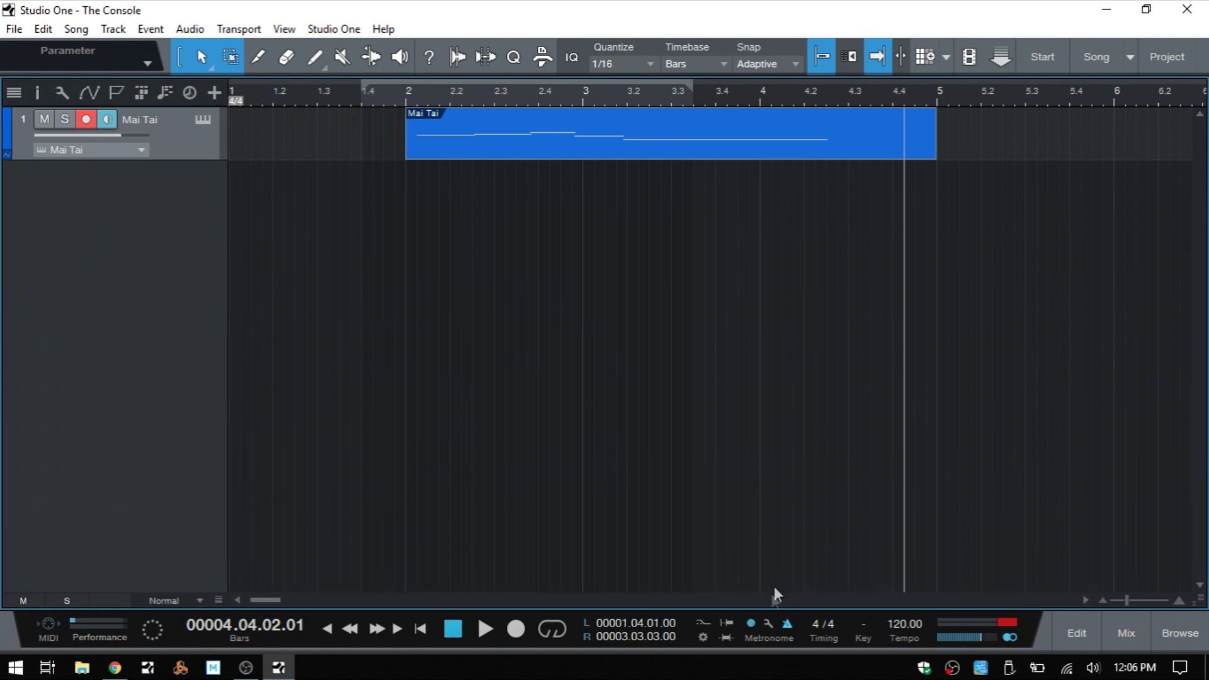
pyautogui.click(768, 625)
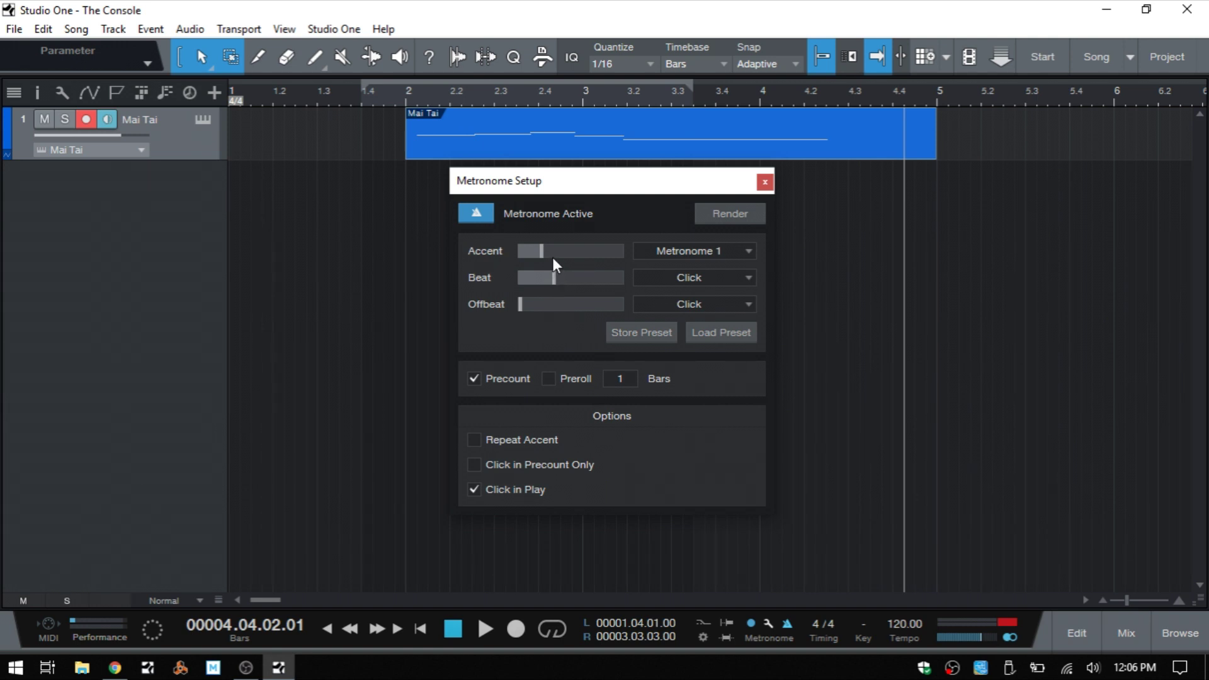
# Review the Accent and Beat click sounds and metronome presets unchanged, then close Metronome Setup.
pyautogui.click(749, 251)
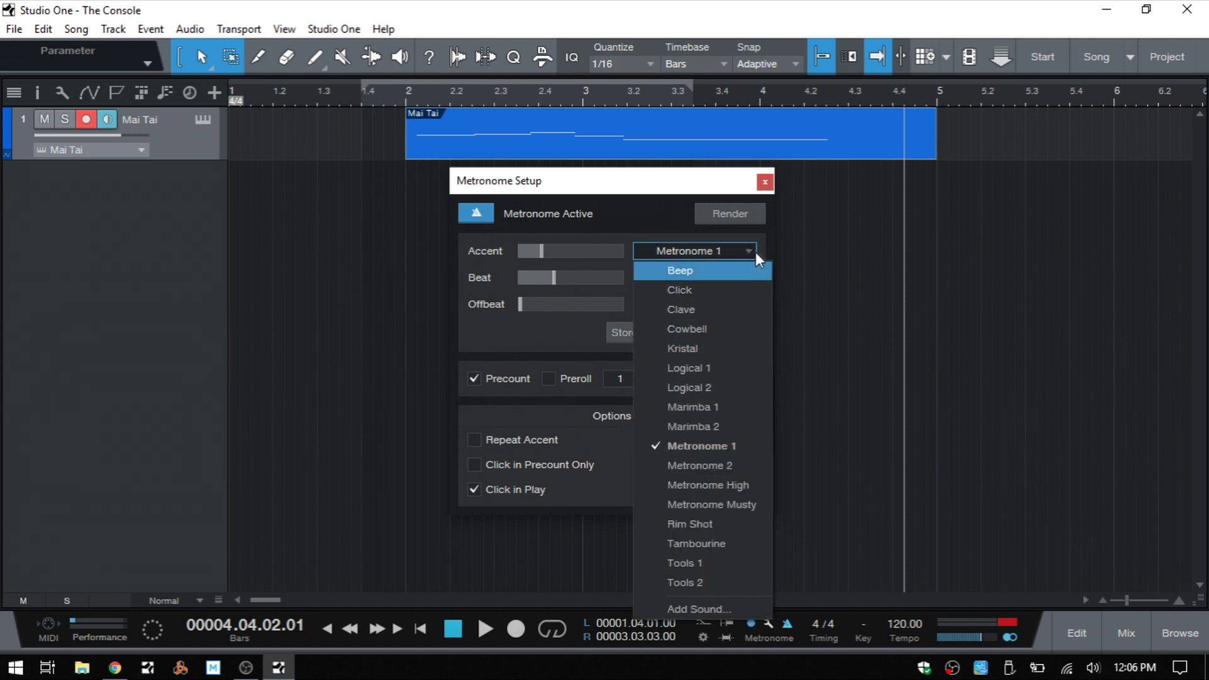
pyautogui.click(756, 252)
pyautogui.click(741, 280)
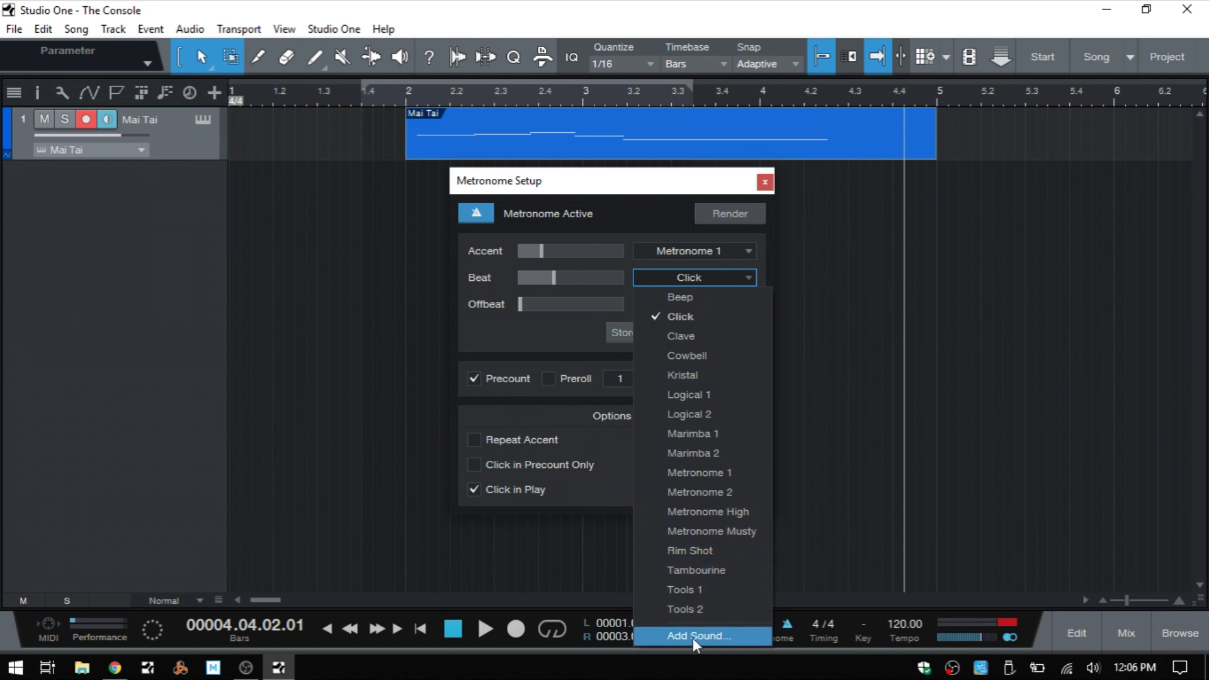
pyautogui.click(764, 245)
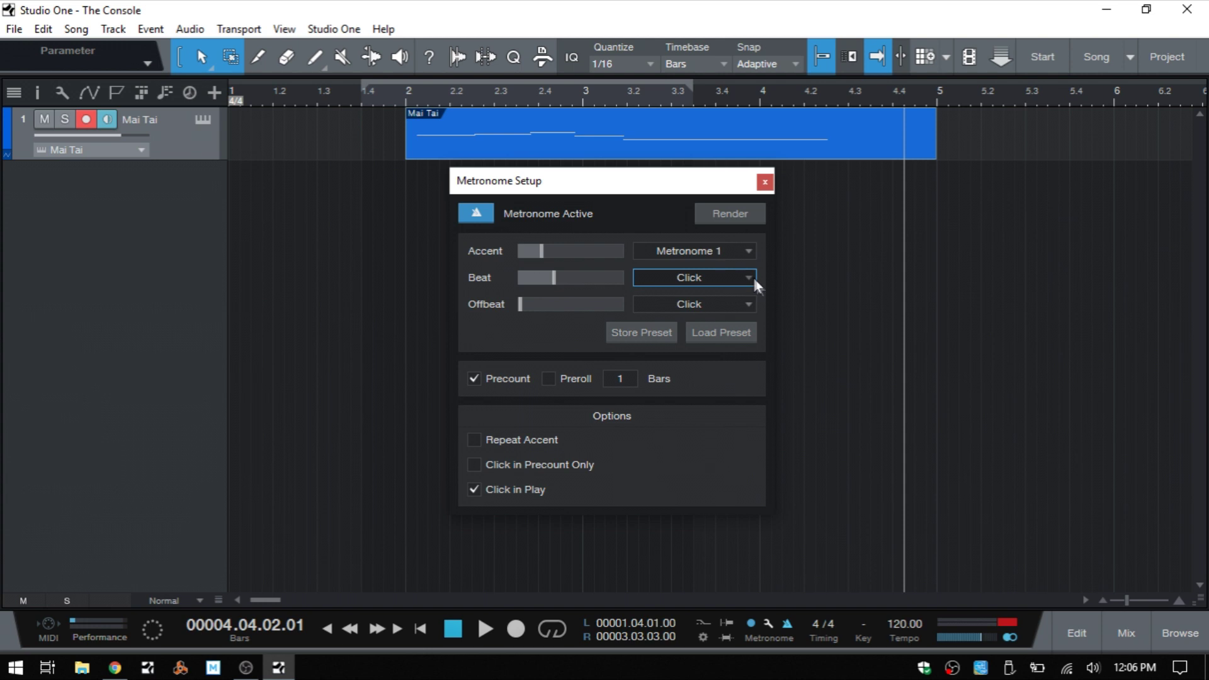
pyautogui.click(728, 334)
pyautogui.click(550, 334)
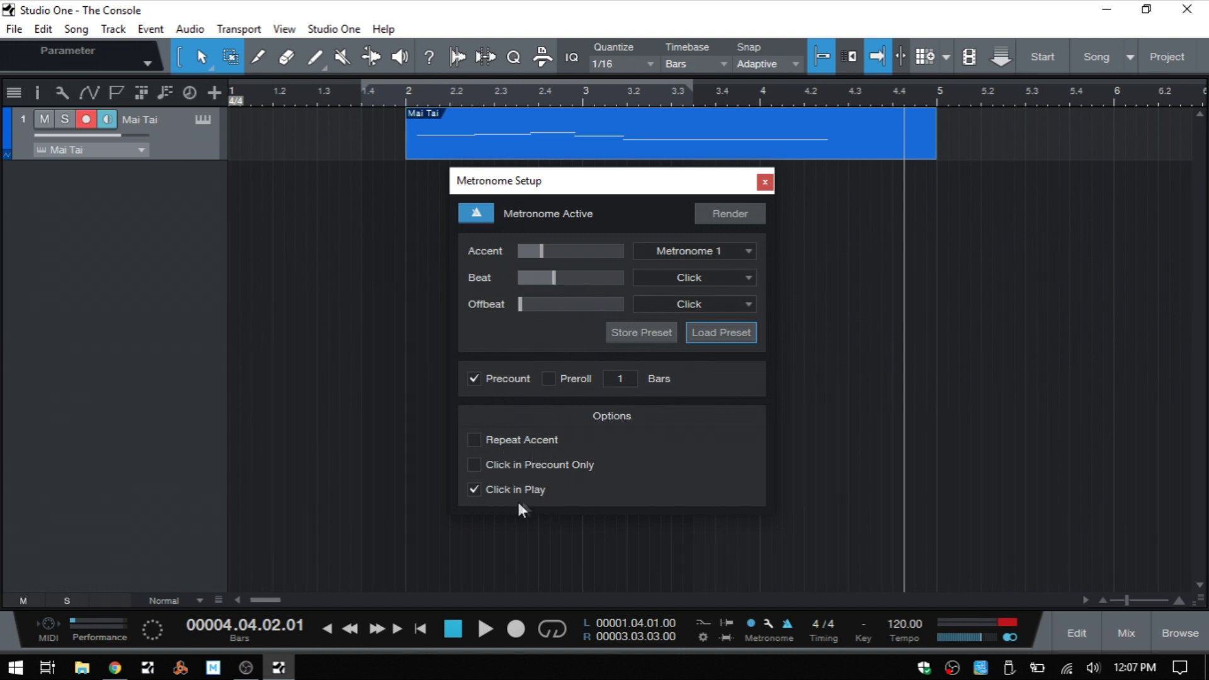
pyautogui.click(765, 184)
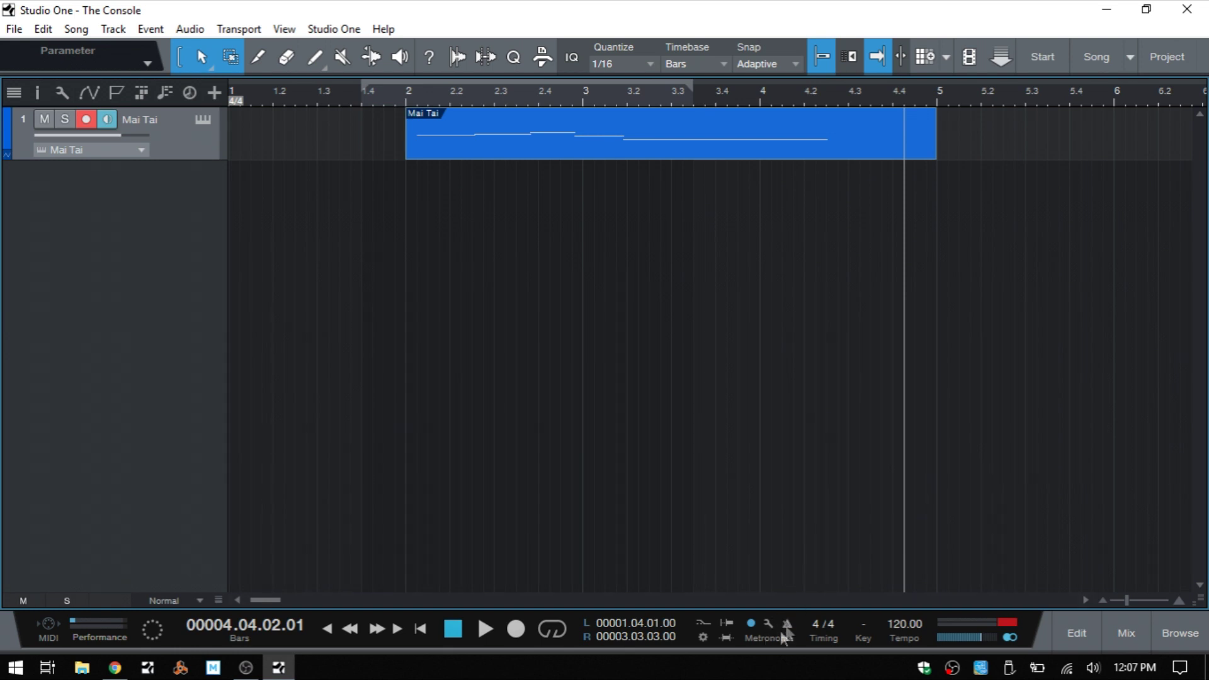
pyautogui.click(814, 624)
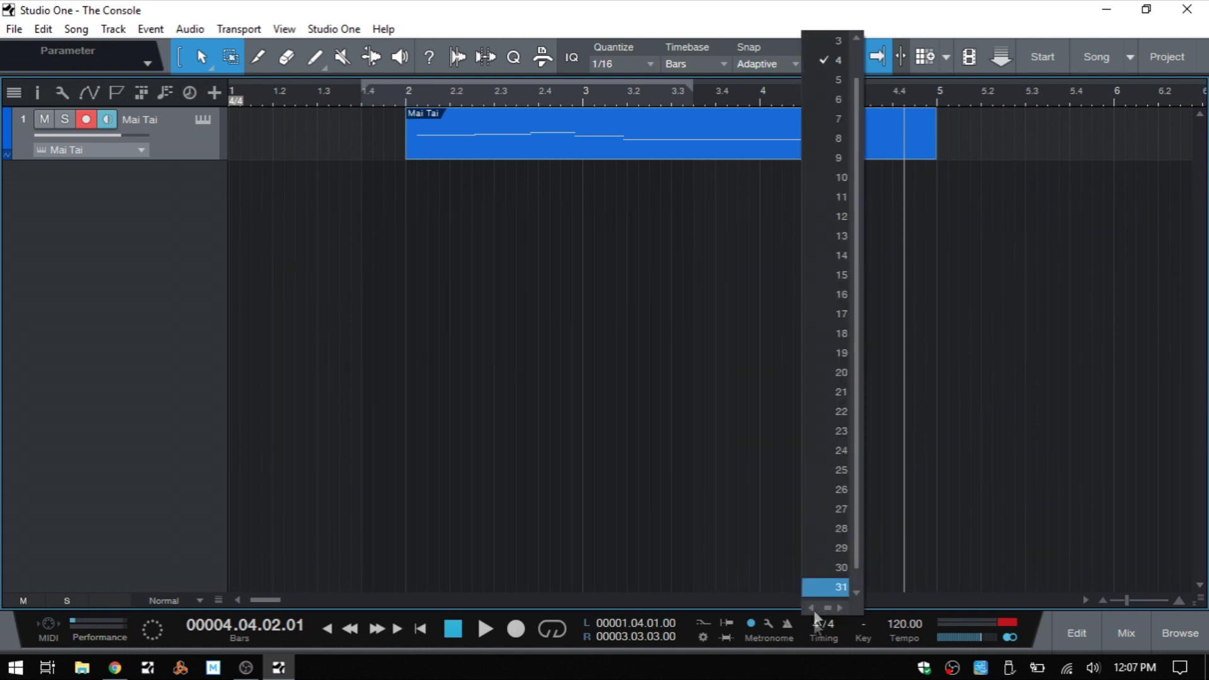
pyautogui.click(826, 48)
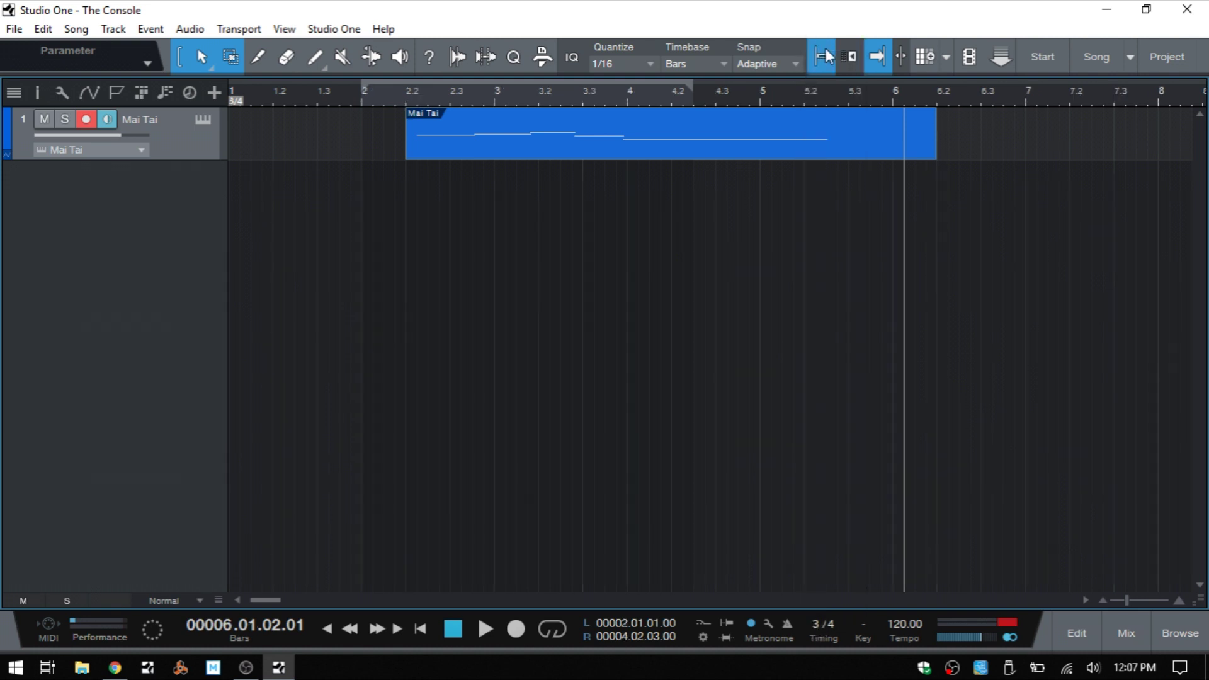
pyautogui.click(814, 624)
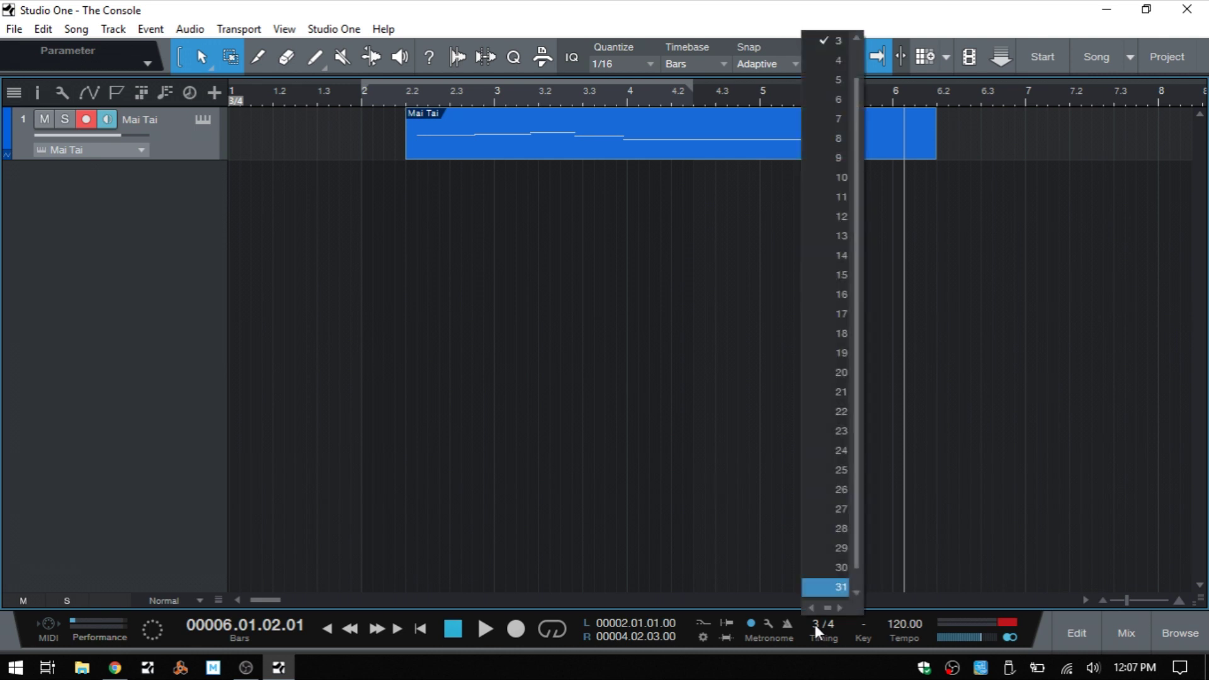
pyautogui.click(826, 61)
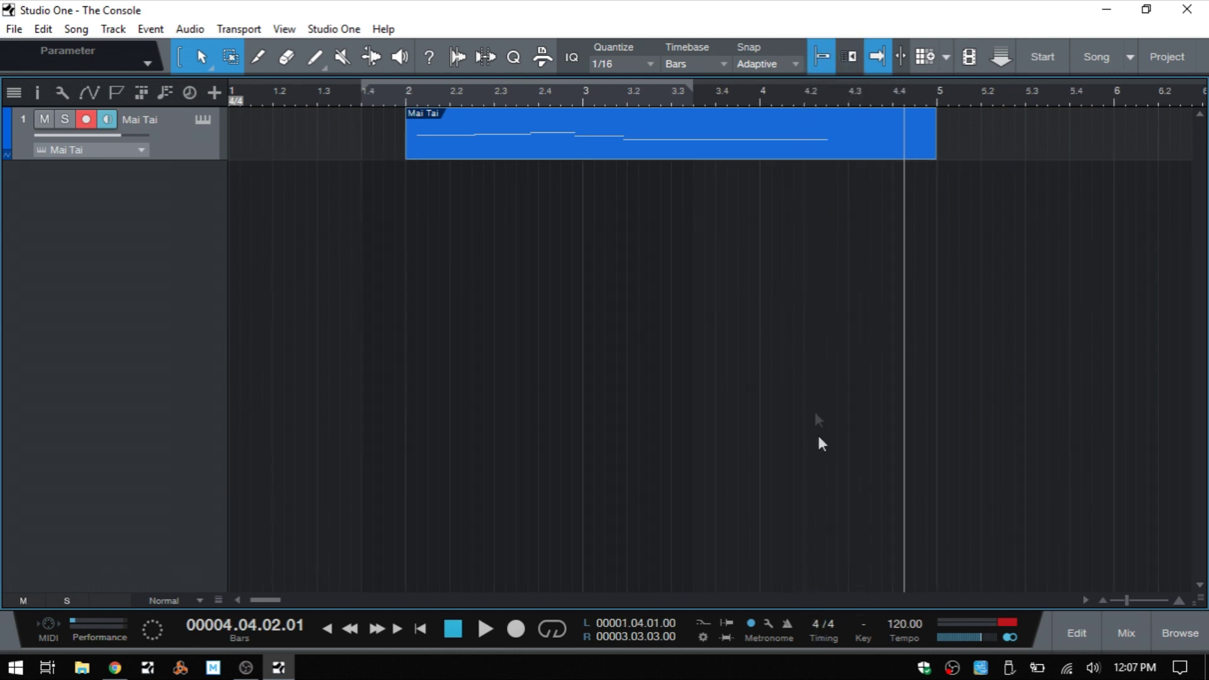
pyautogui.click(833, 622)
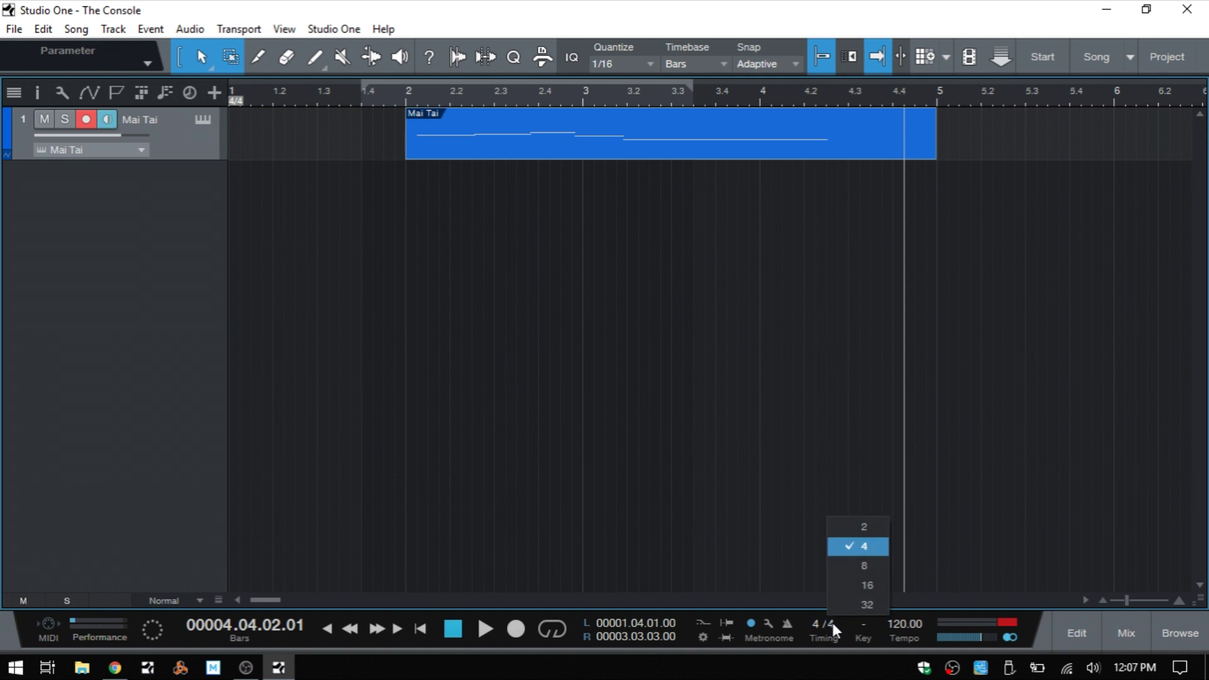
pyautogui.click(741, 546)
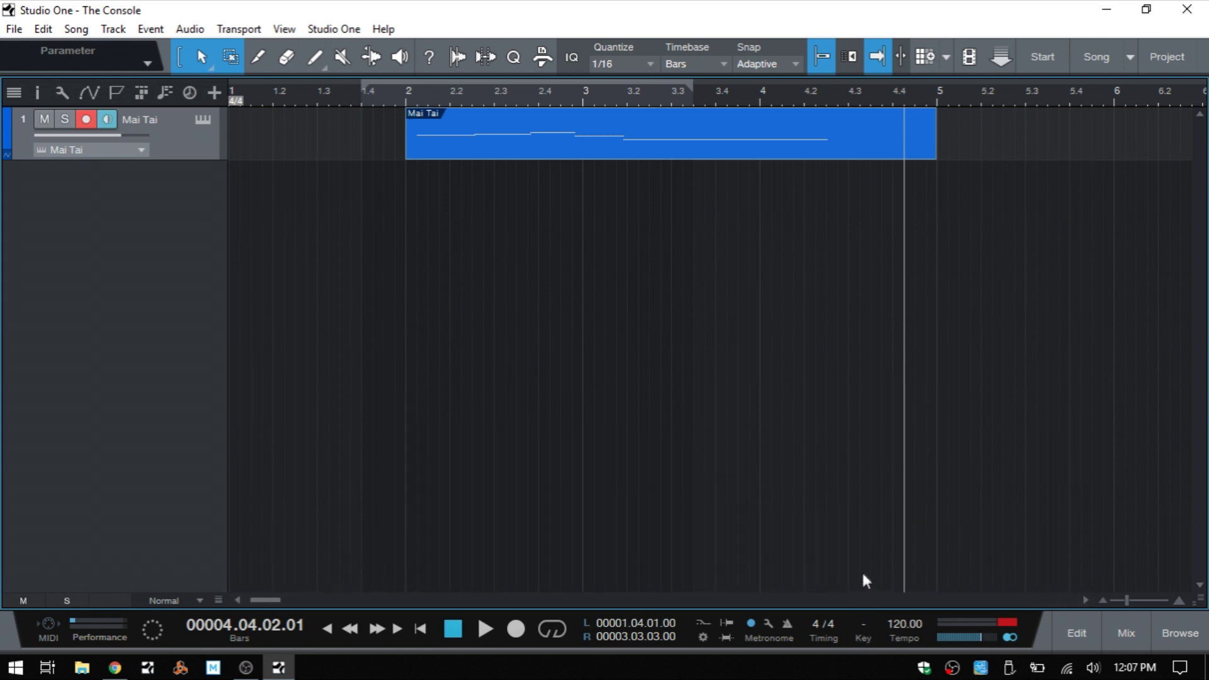
# Set the song key to C, then show and hide the chord track.
pyautogui.click(864, 630)
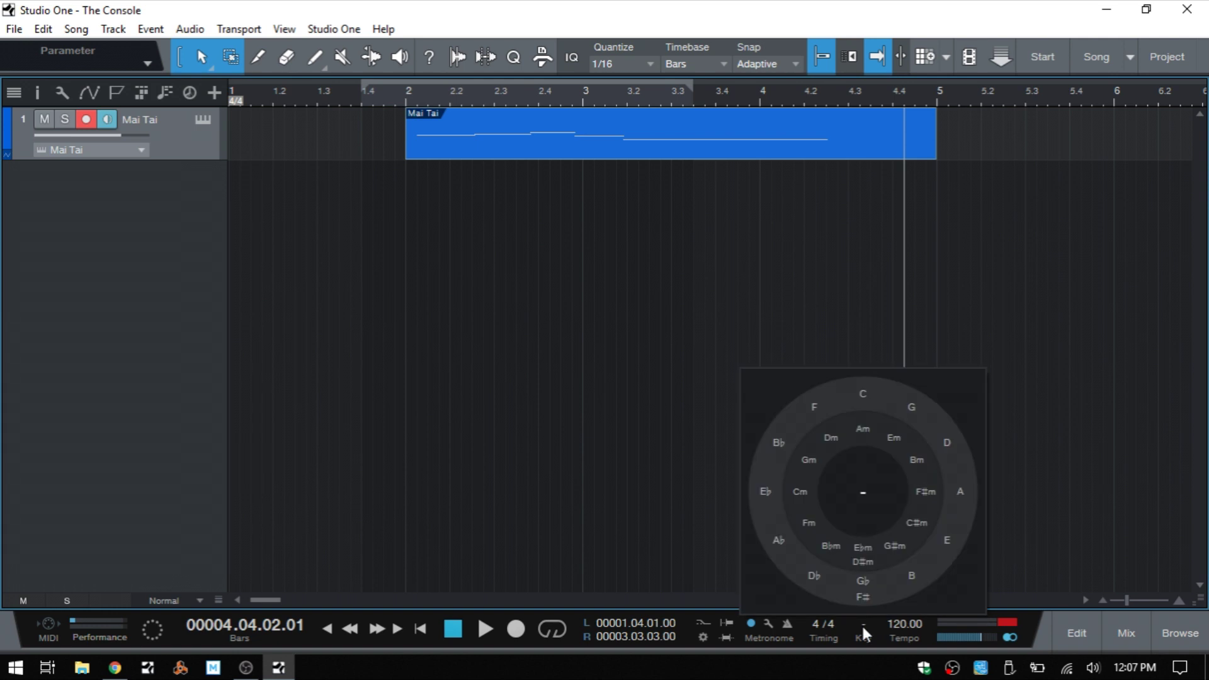
pyautogui.click(866, 392)
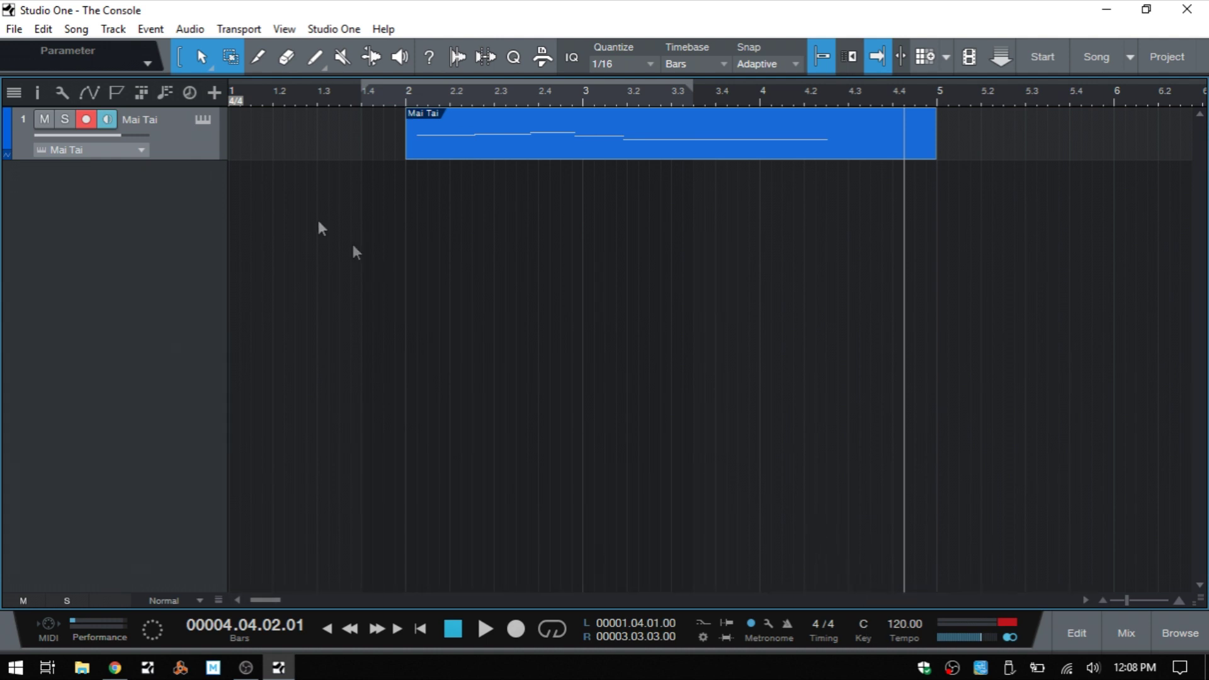
pyautogui.click(165, 92)
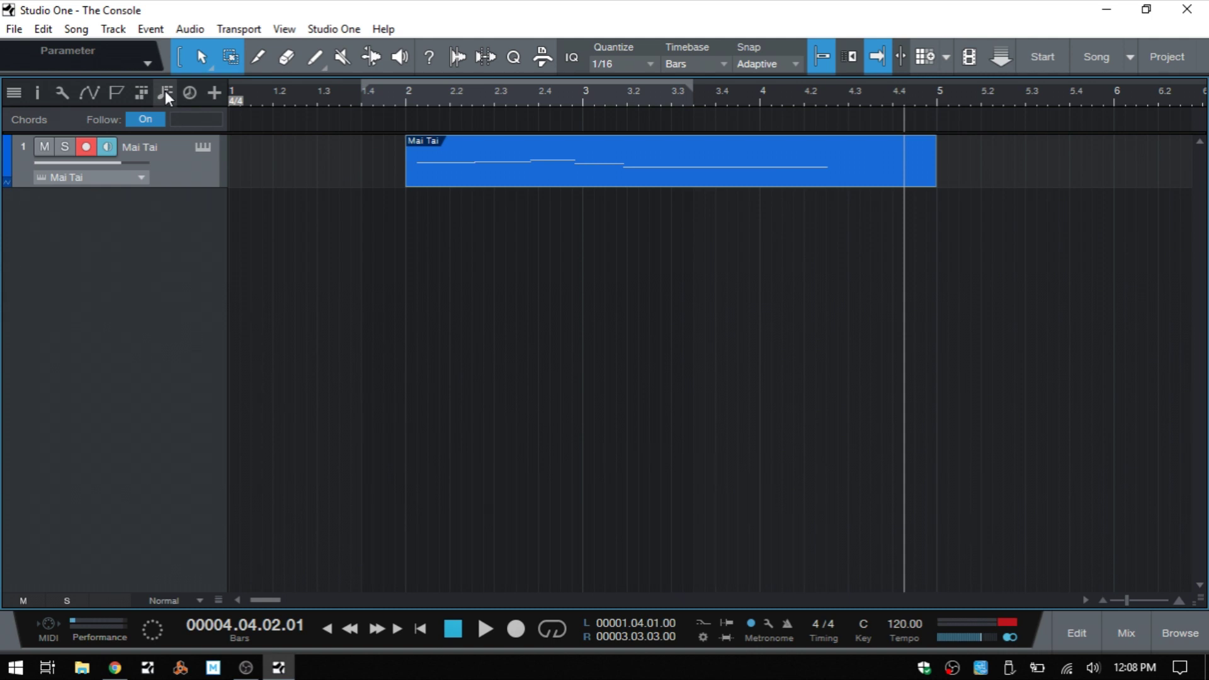
pyautogui.click(165, 93)
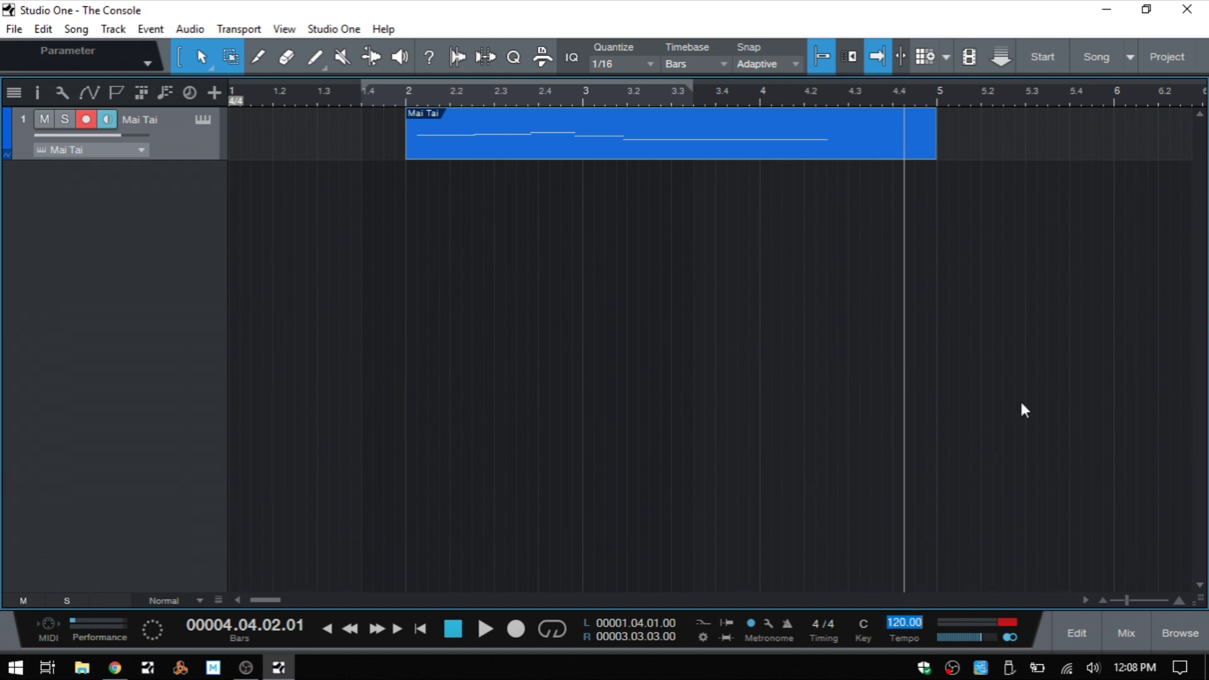
# Enter a tempo of 90, then scroll and drag the Tempo readout to 123 BPM.
pyautogui.write('90')
pyautogui.press('Return')
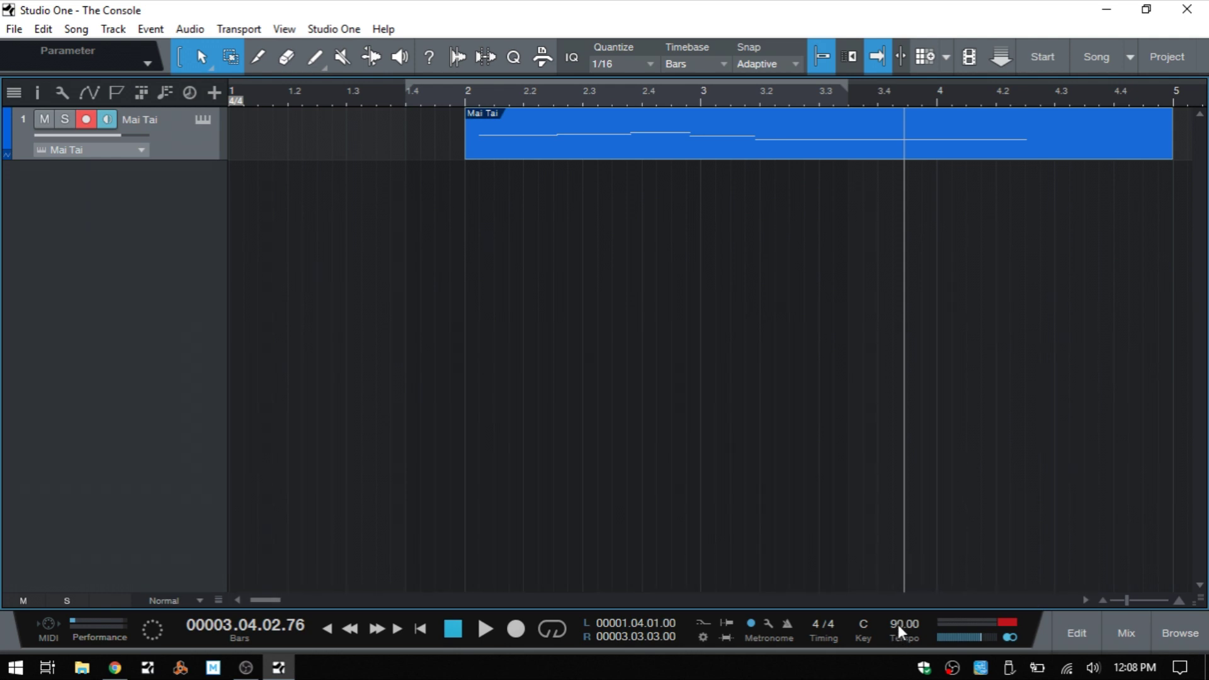
pyautogui.scroll(-2, 898, 625)
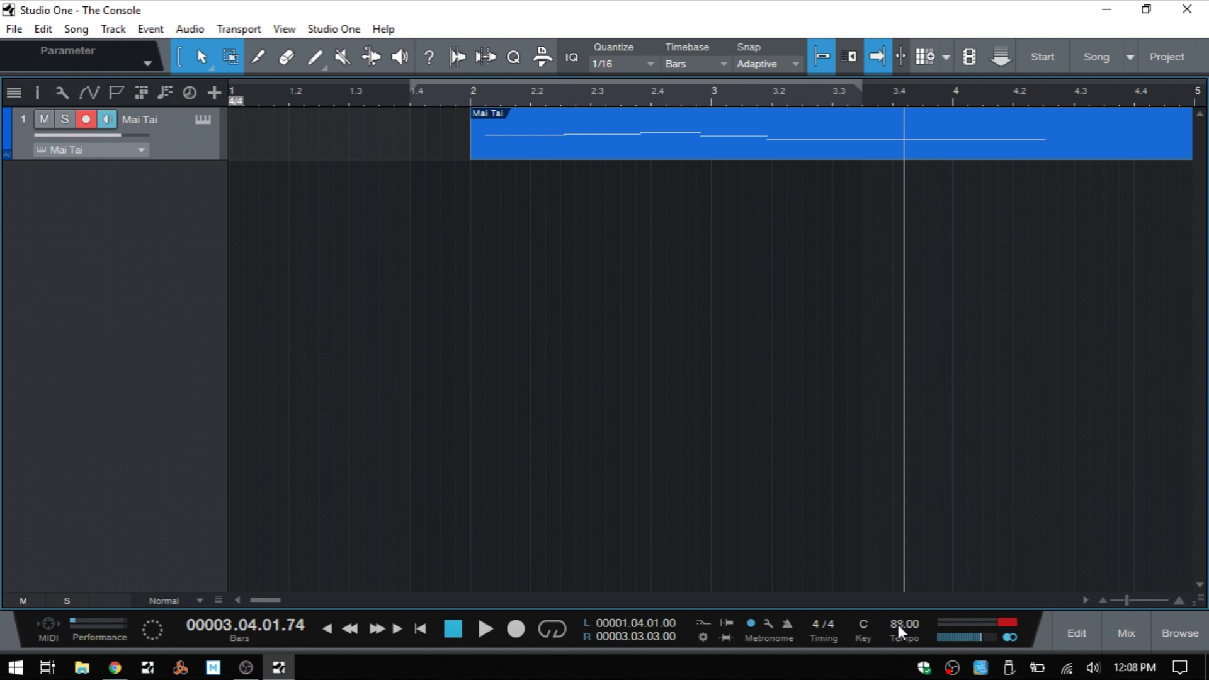
pyautogui.scroll(-3, 899, 625)
pyautogui.scroll(-4, 898, 625)
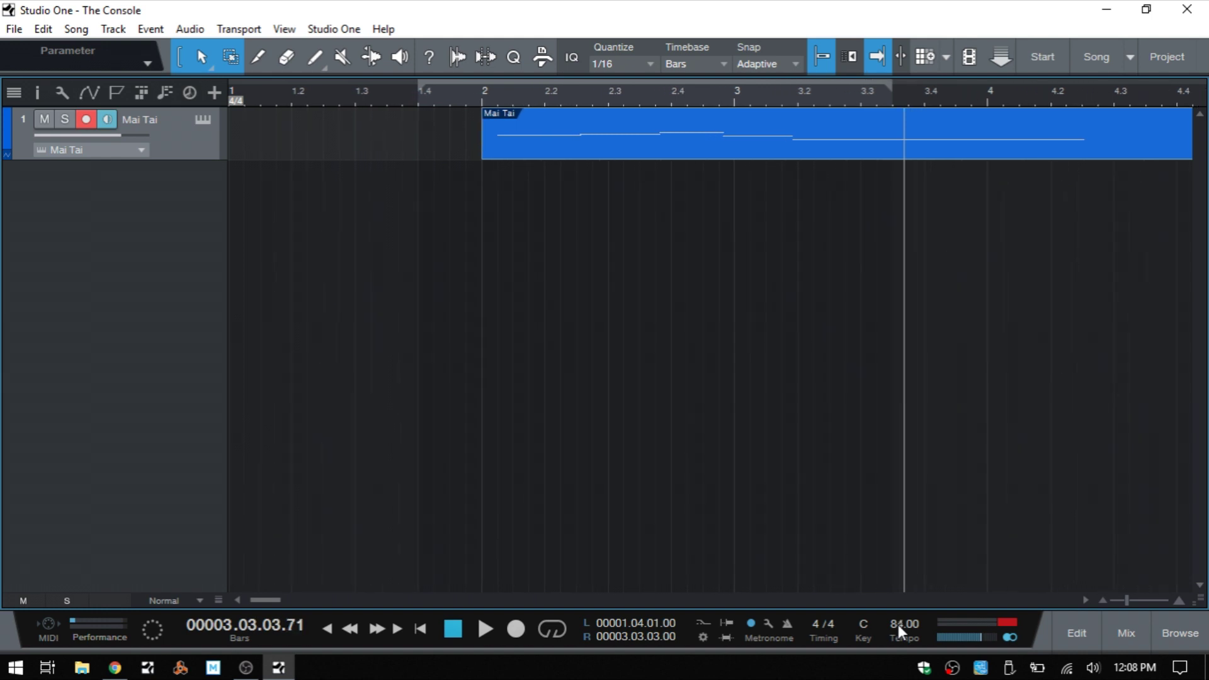
pyautogui.scroll(-1, 898, 625)
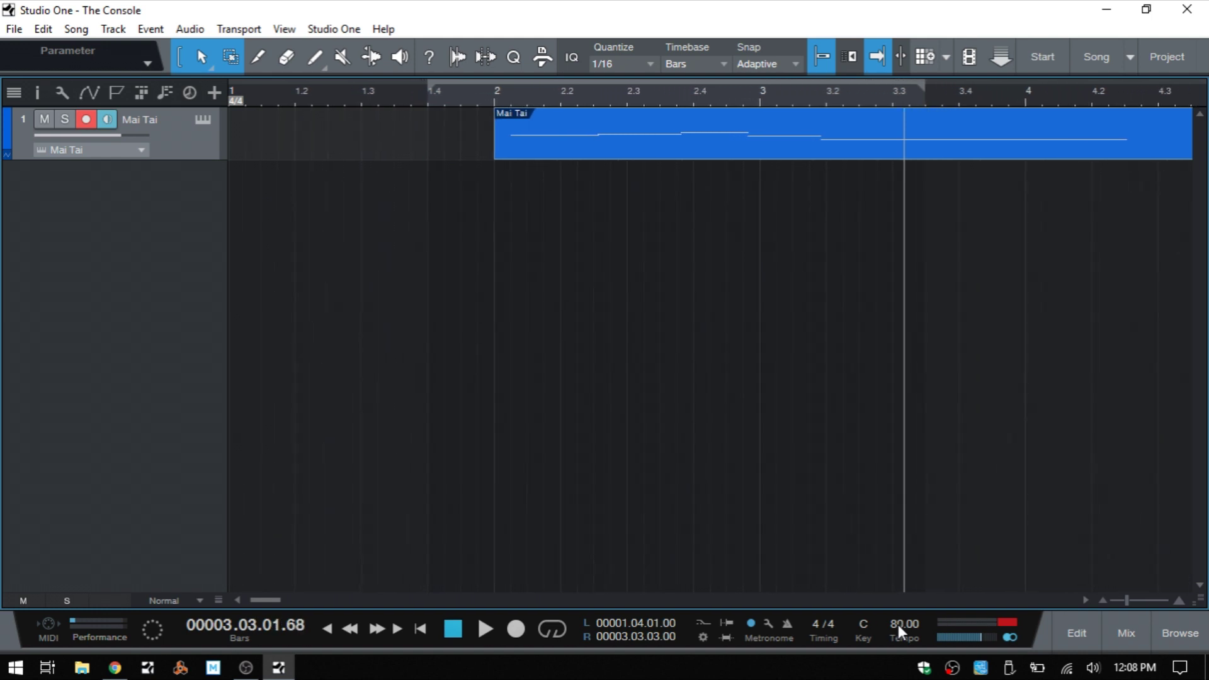
pyautogui.moveTo(898, 624)
pyautogui.mouseDown()
pyautogui.moveTo(904, 539)
pyautogui.moveTo(901, 623)
pyautogui.moveTo(901, 572)
pyautogui.moveTo(901, 609)
pyautogui.mouseUp()
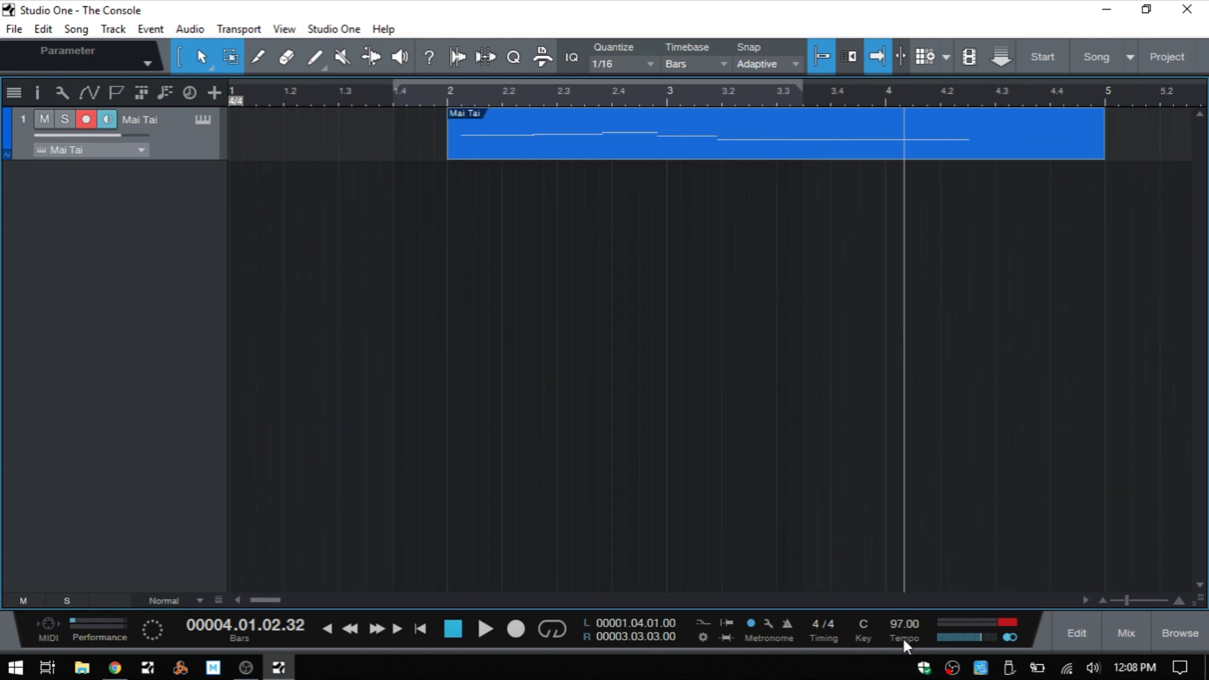
pyautogui.scroll(10, 903, 639)
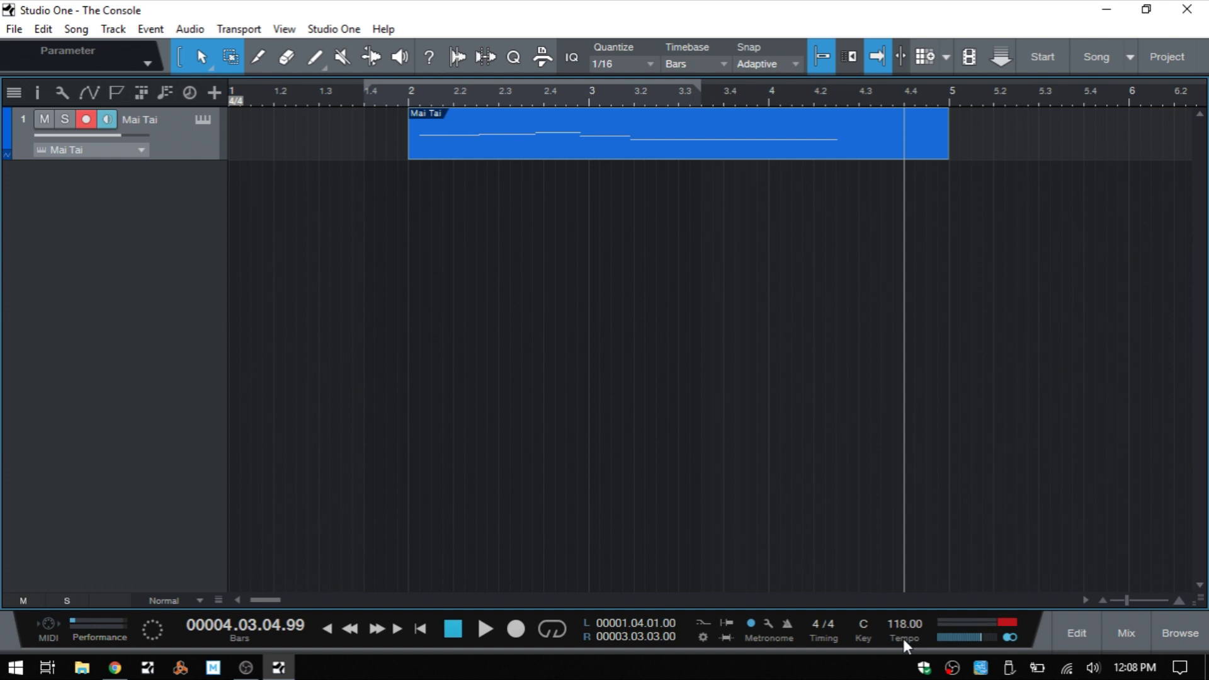
pyautogui.scroll(5, 903, 638)
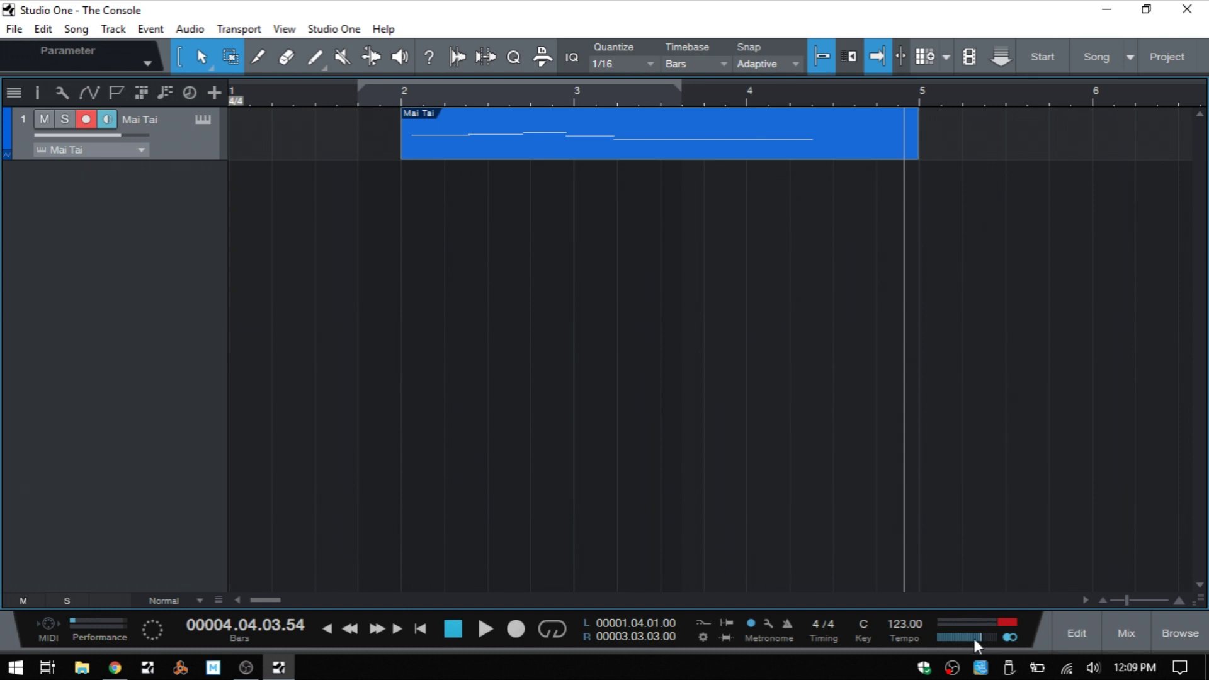
pyautogui.click(1129, 637)
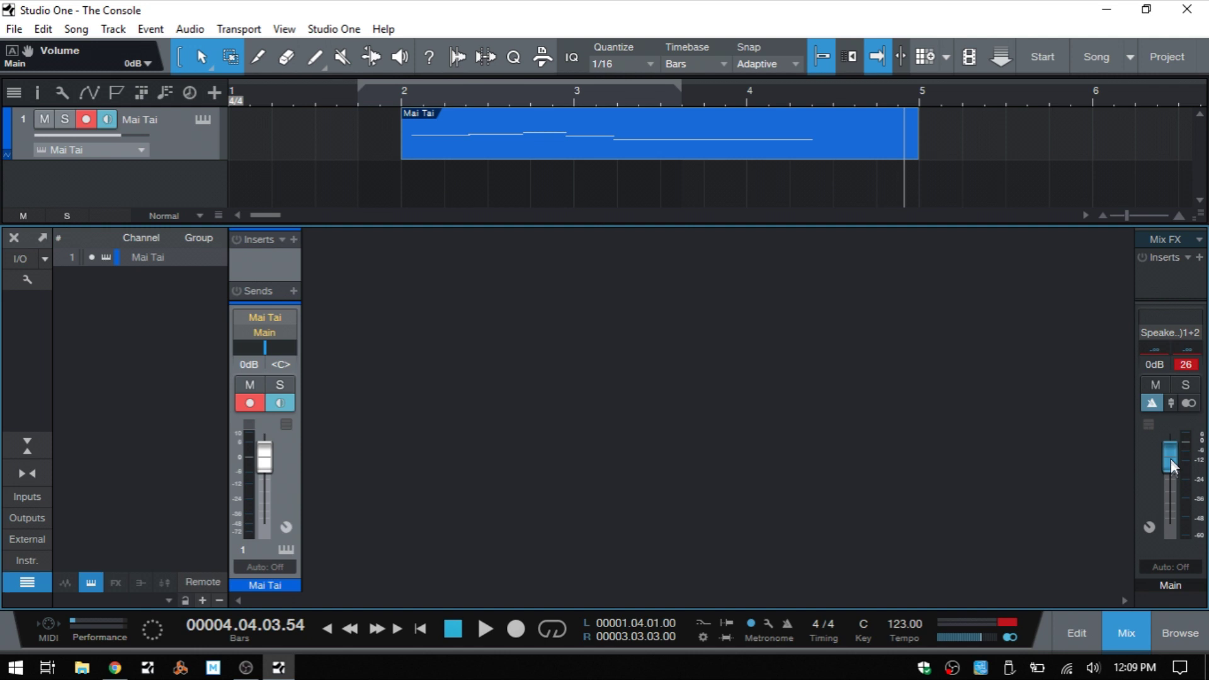
pyautogui.moveTo(1170, 463)
pyautogui.mouseDown()
pyautogui.moveTo(1165, 497)
pyautogui.moveTo(1176, 480)
pyautogui.mouseUp()
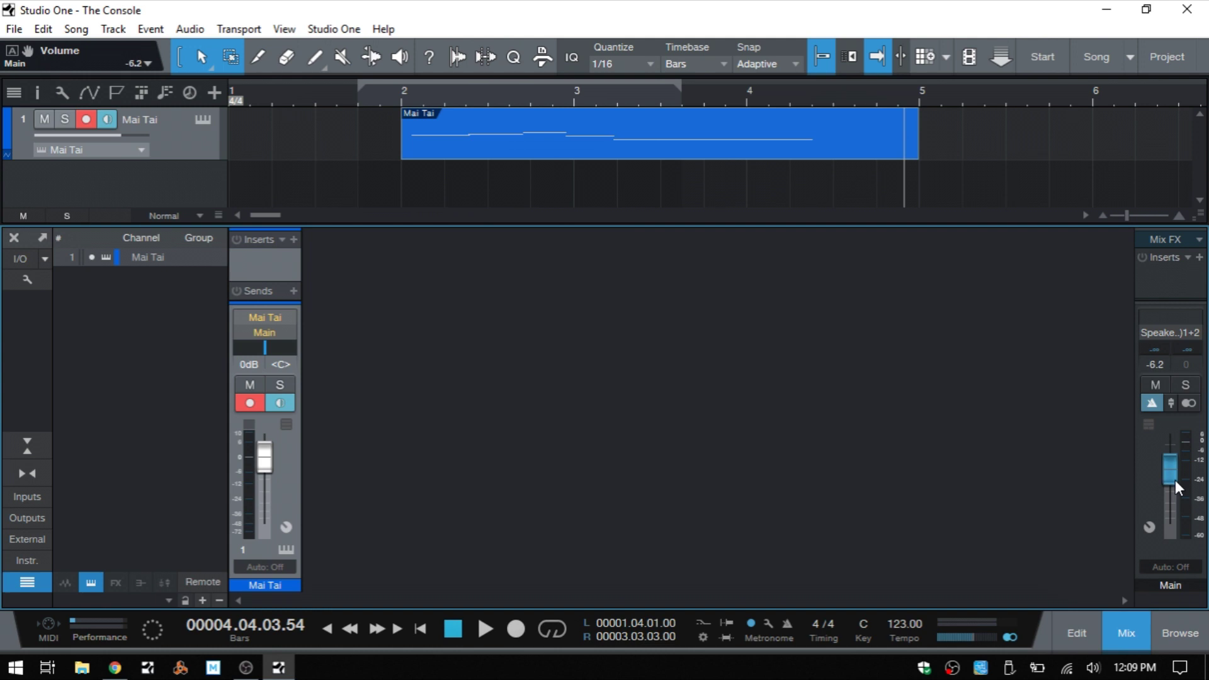
pyautogui.moveTo(973, 636)
pyautogui.mouseDown()
pyautogui.moveTo(952, 633)
pyautogui.moveTo(971, 646)
pyautogui.mouseUp()
pyautogui.keyDown('alt'); pyautogui.click(969, 637); pyautogui.keyUp('alt')
pyautogui.click(1011, 637)
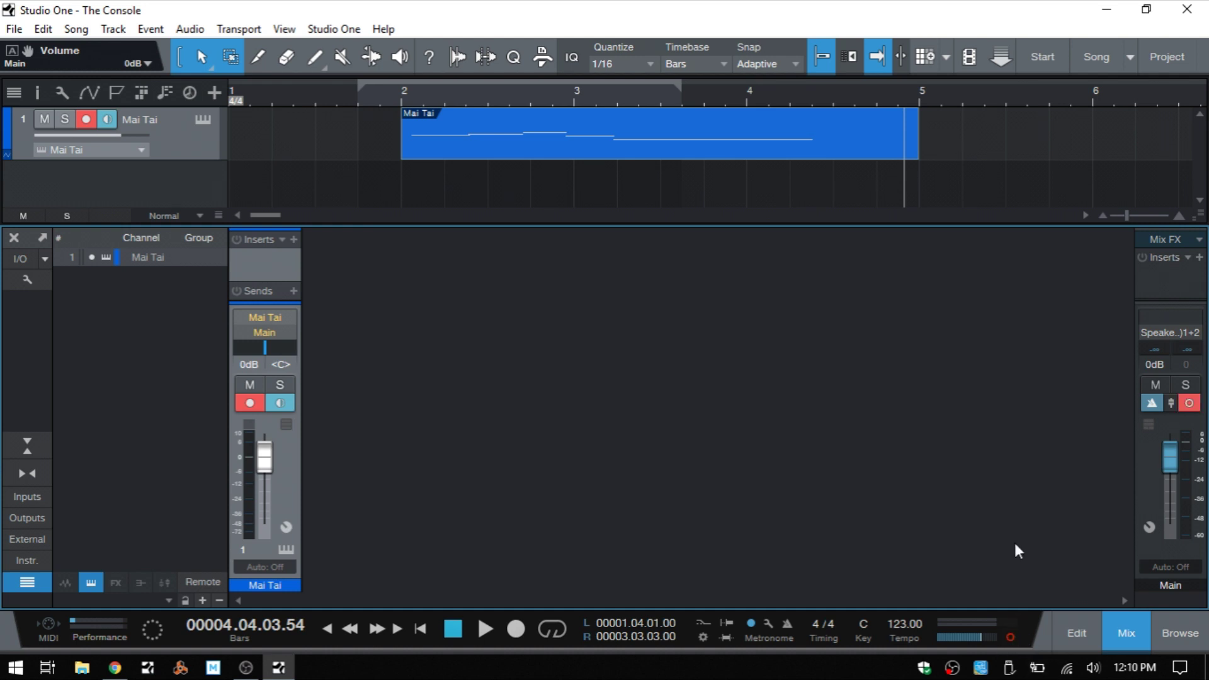
pyautogui.click(1190, 404)
pyautogui.press('F3')
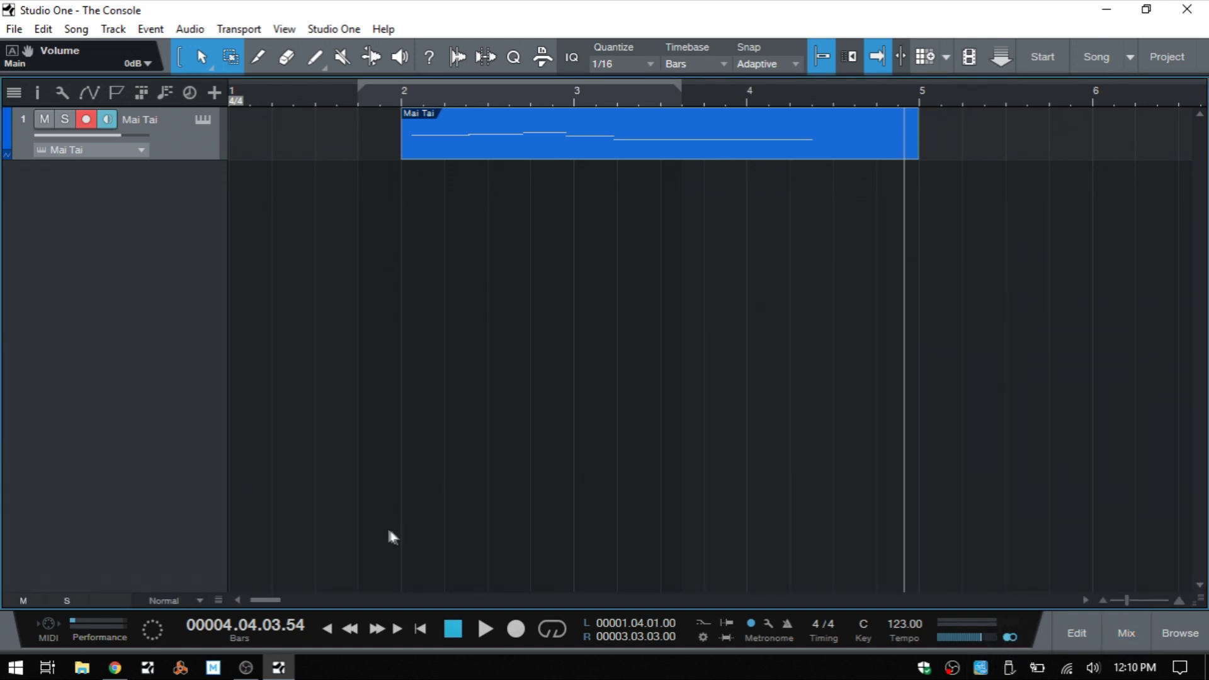